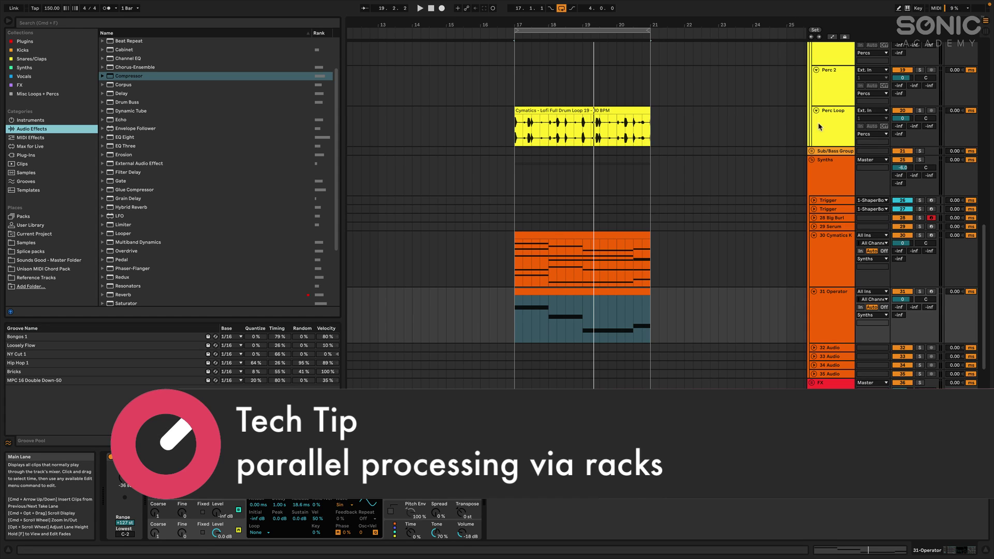
# Select the 30 Cymatics Keys track and play its chord clip to audition it
pyautogui.click(830, 256)
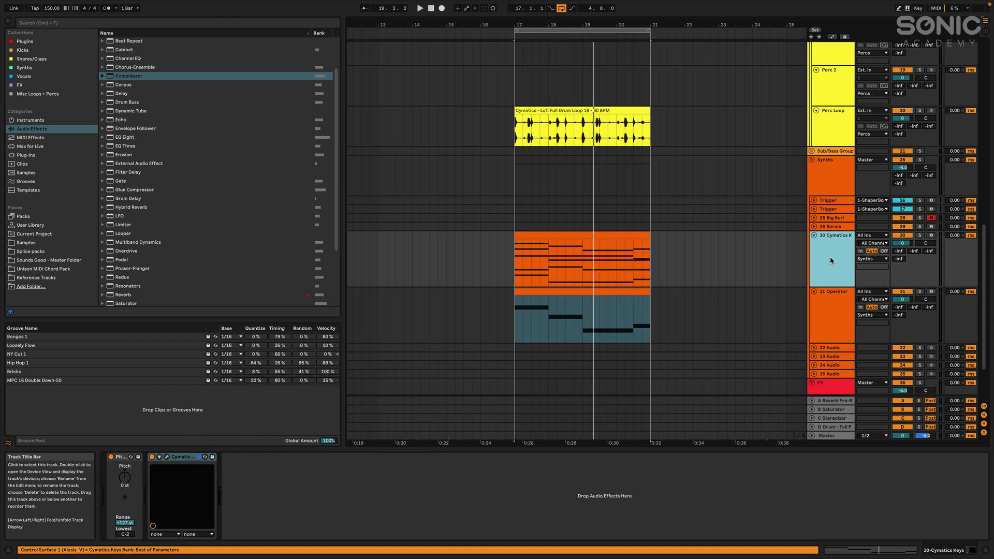
pyautogui.click(552, 241)
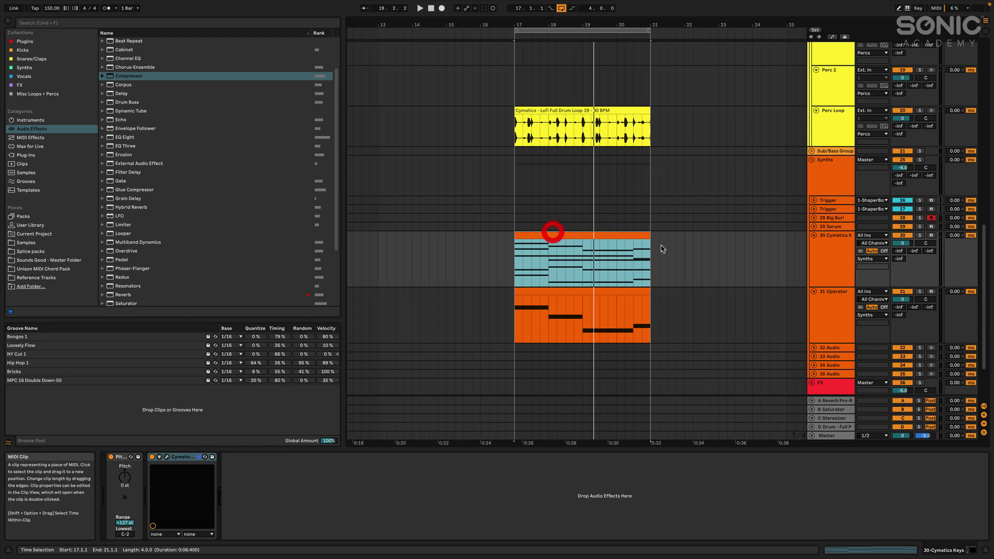
pyautogui.press('space')
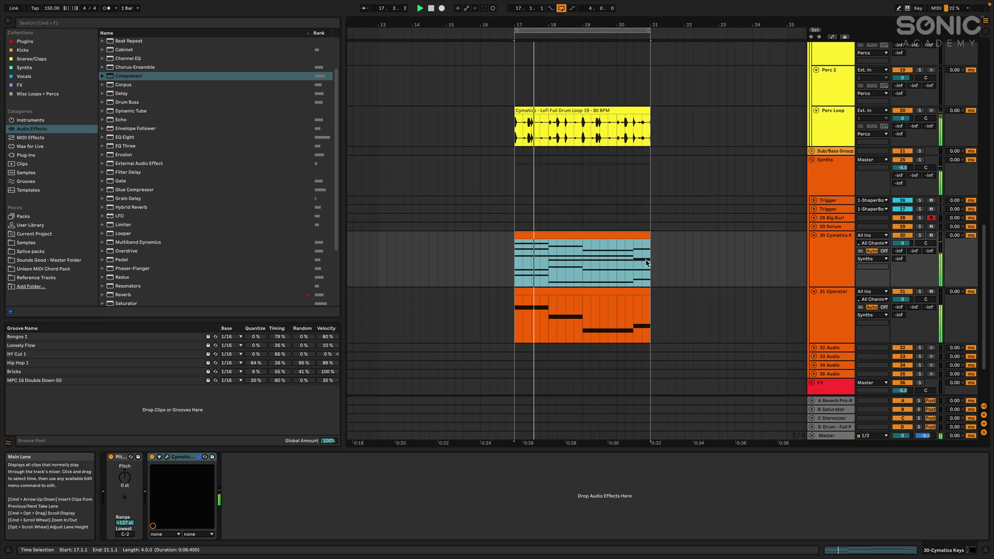
pyautogui.click(838, 259)
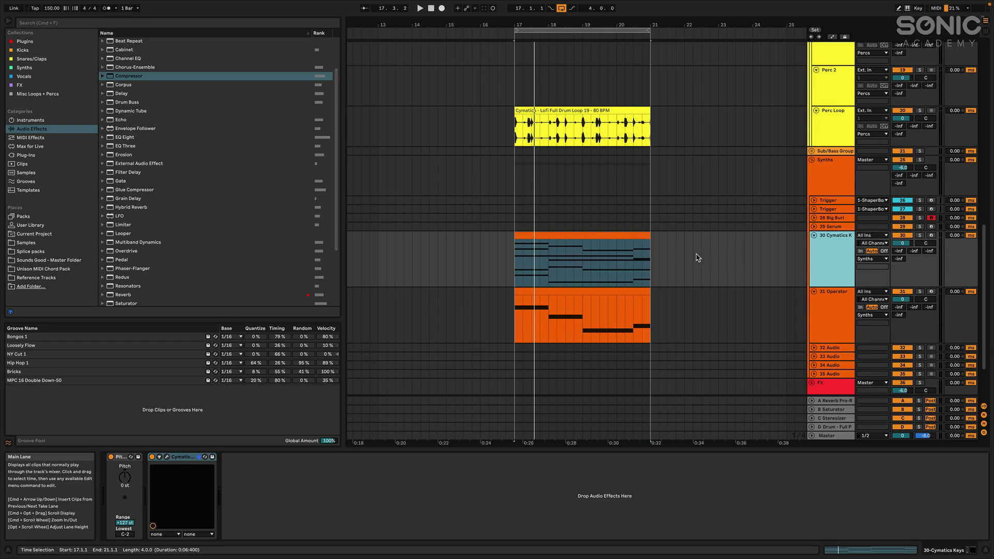
pyautogui.click(819, 256)
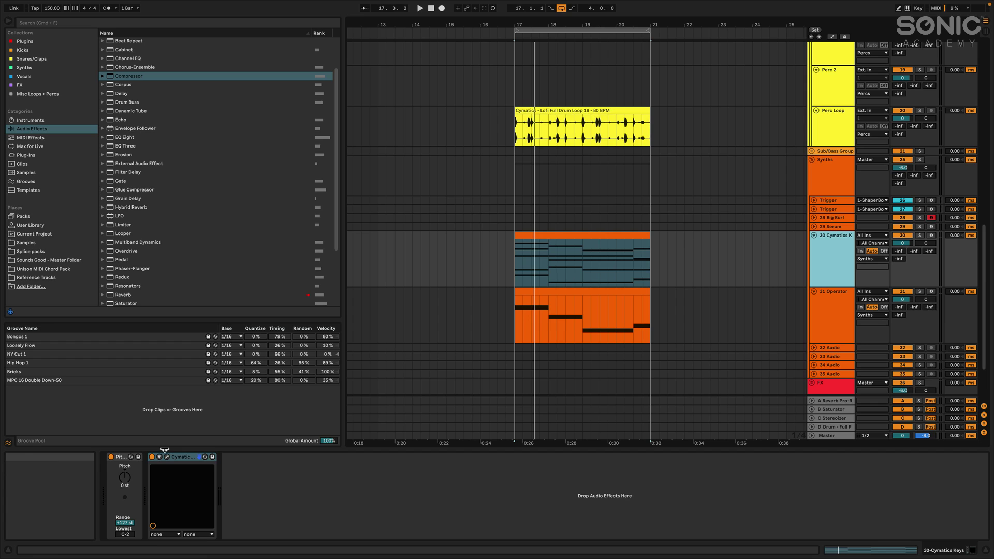
# Step through the Reverb, Saturator and Stereoizer returns, ending on Drum - Full Parallel's compressor
pyautogui.click(833, 402)
pyautogui.click(833, 409)
pyautogui.click(833, 418)
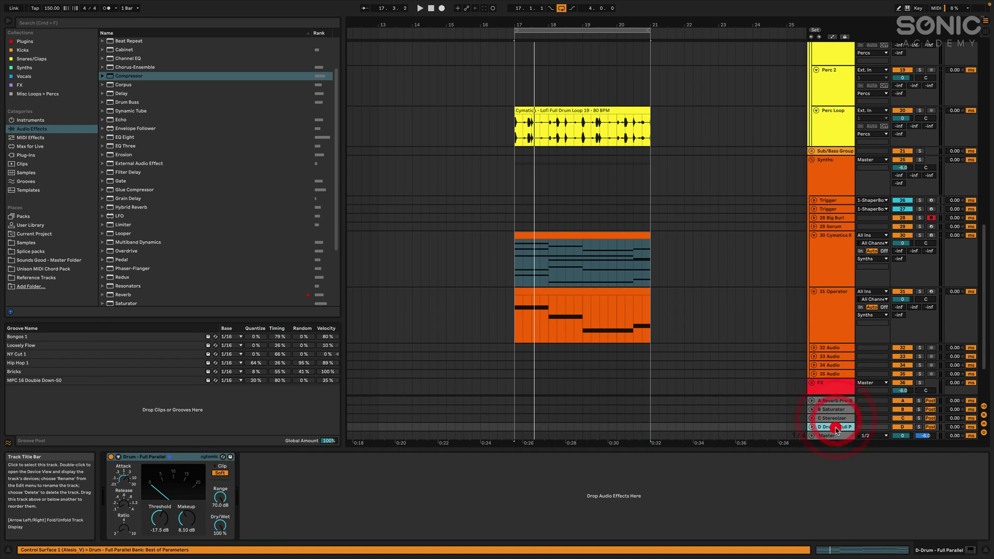
pyautogui.click(833, 400)
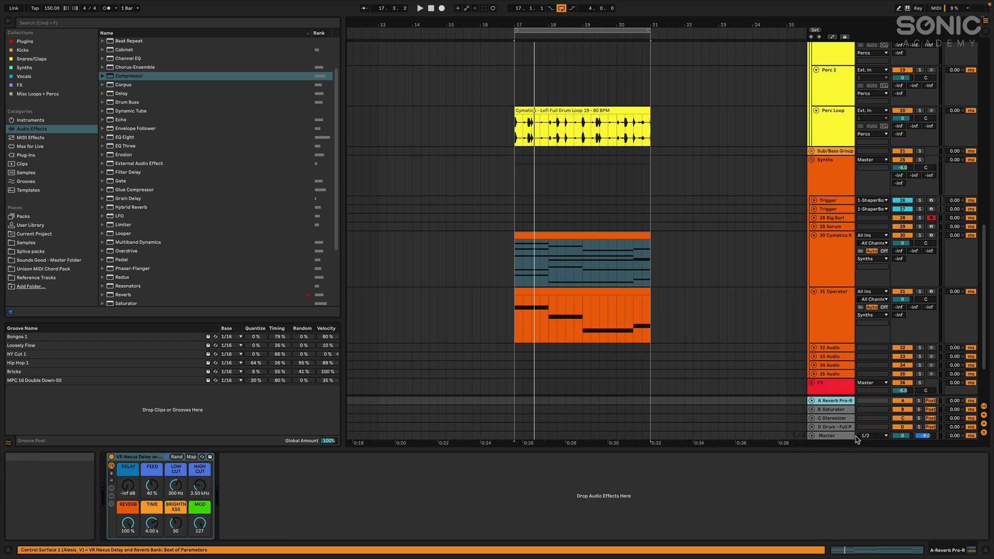
pyautogui.click(838, 428)
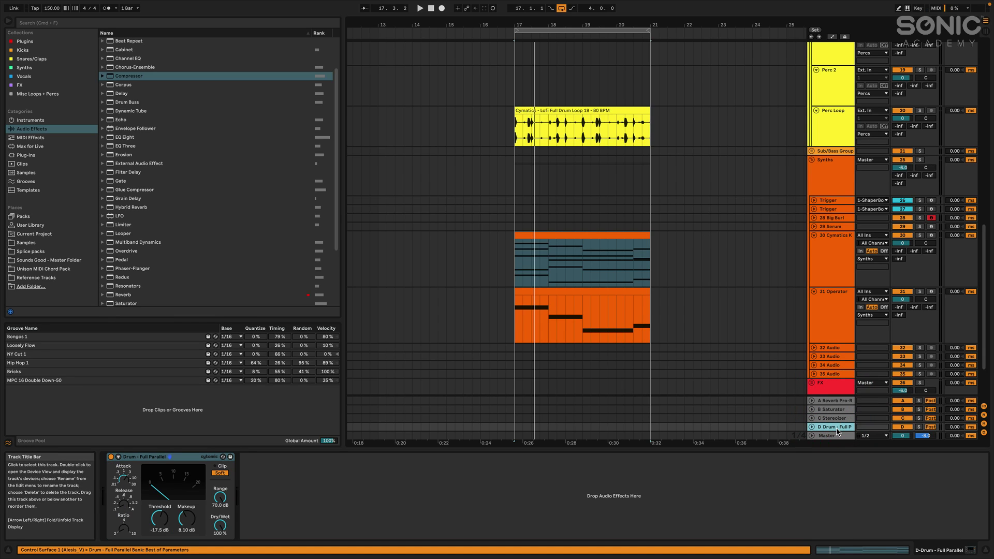
# Add eight return tracks with Cmd+Opt+T, then undo to keep returns A–D
pyautogui.press('super+alt+t')
pyautogui.press('super+alt+t')
pyautogui.press('super+alt+t')
pyautogui.press('super+alt+t')
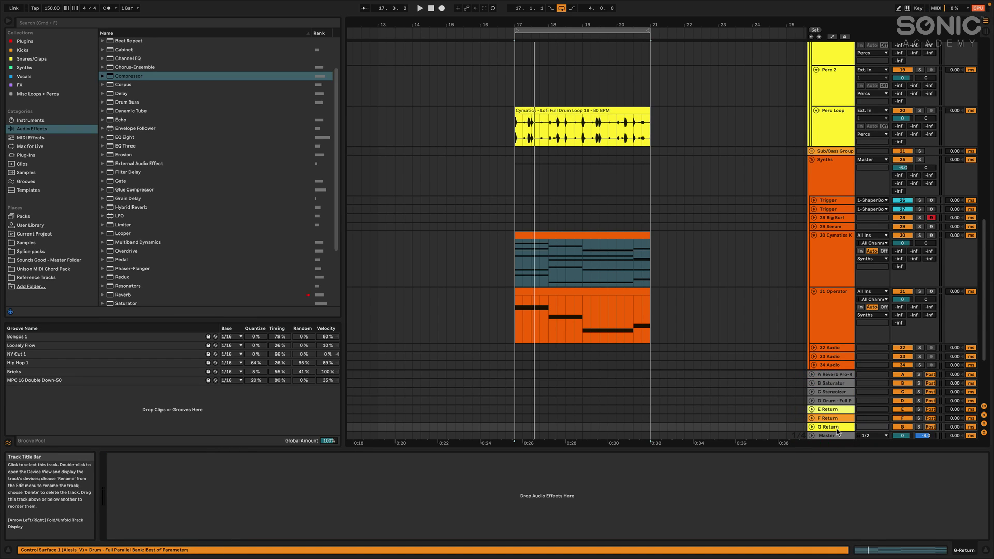
pyautogui.press('super+alt+t')
pyautogui.press('super+alt+t')
pyautogui.press('super+alt+t')
pyautogui.press('super+alt+t')
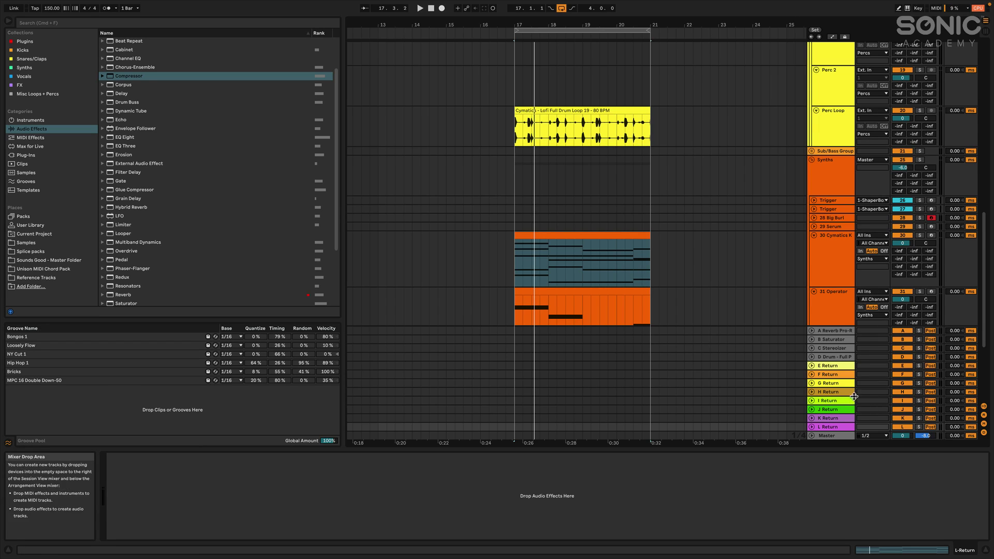
pyautogui.press('super+z')
pyautogui.press('super+z')
pyautogui.press('super+z')
pyautogui.press('super+z')
pyautogui.press('super+z')
pyautogui.press('super+z')
pyautogui.press('super+z')
pyautogui.press('super+z')
pyautogui.press('super+z')
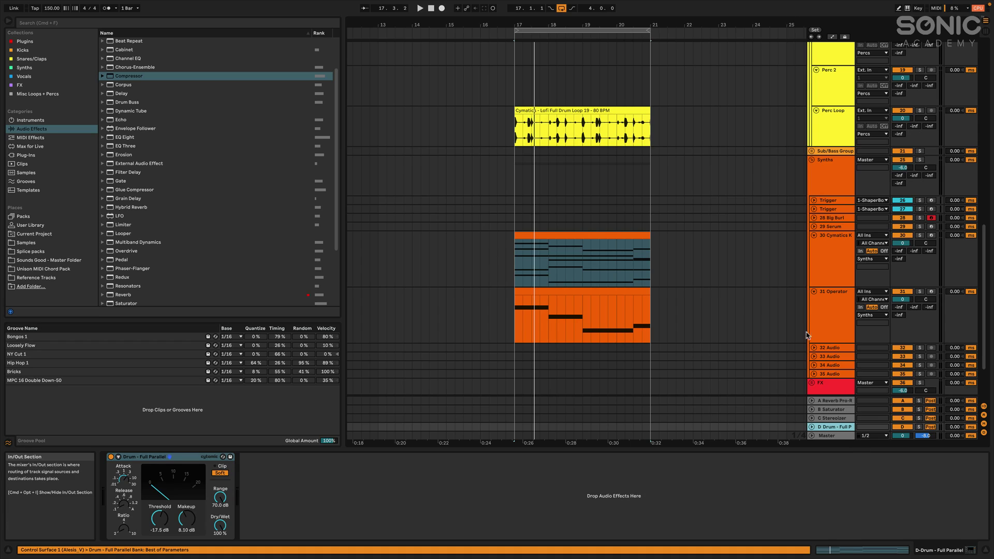
# Duplicate the 30 Cymatics Keys track twice and select both copies
pyautogui.click(829, 264)
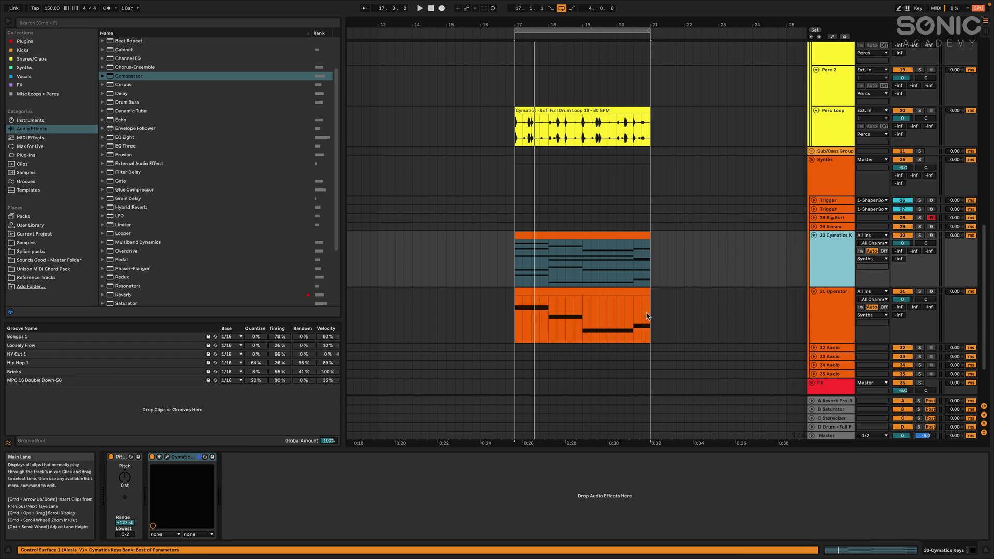
pyautogui.press('super+d')
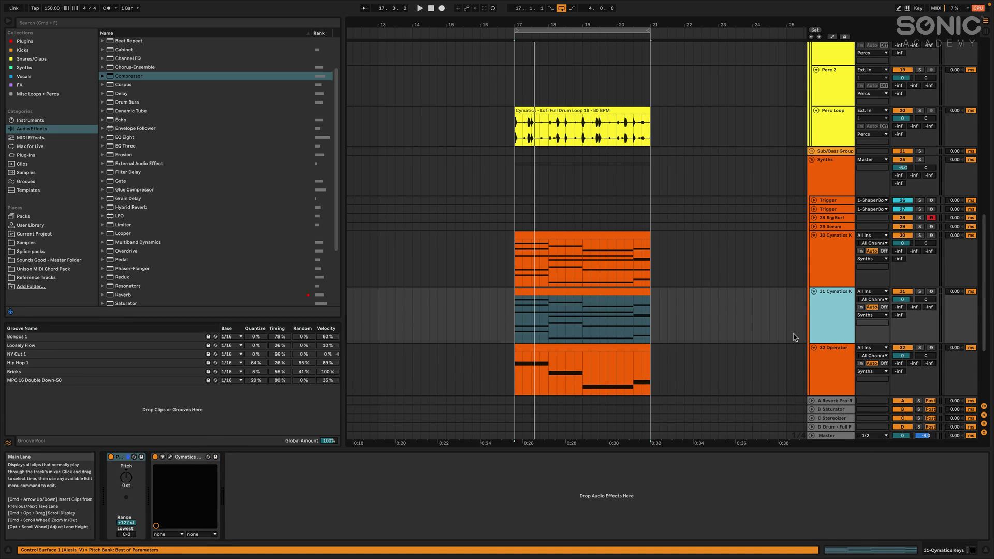
pyautogui.press('super+d')
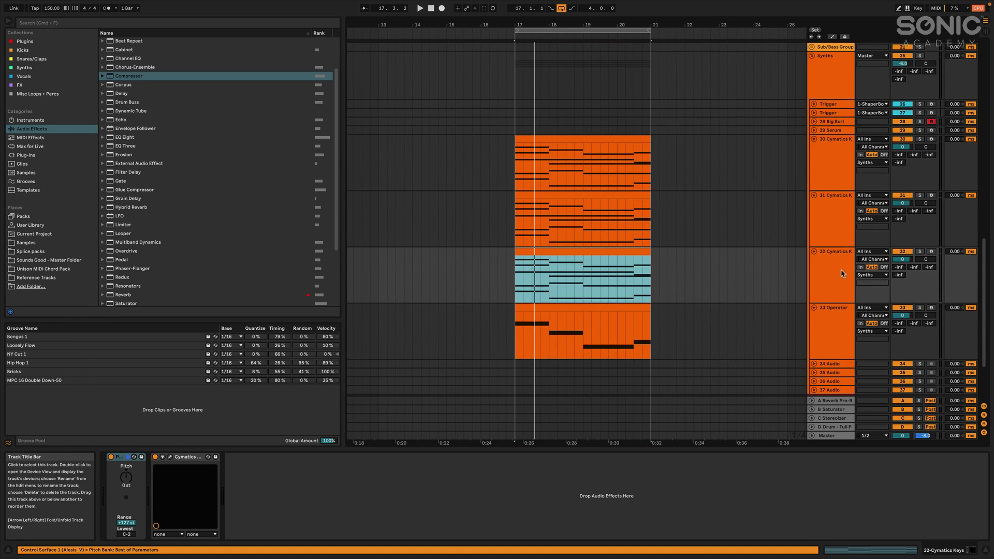
pyautogui.click(834, 270)
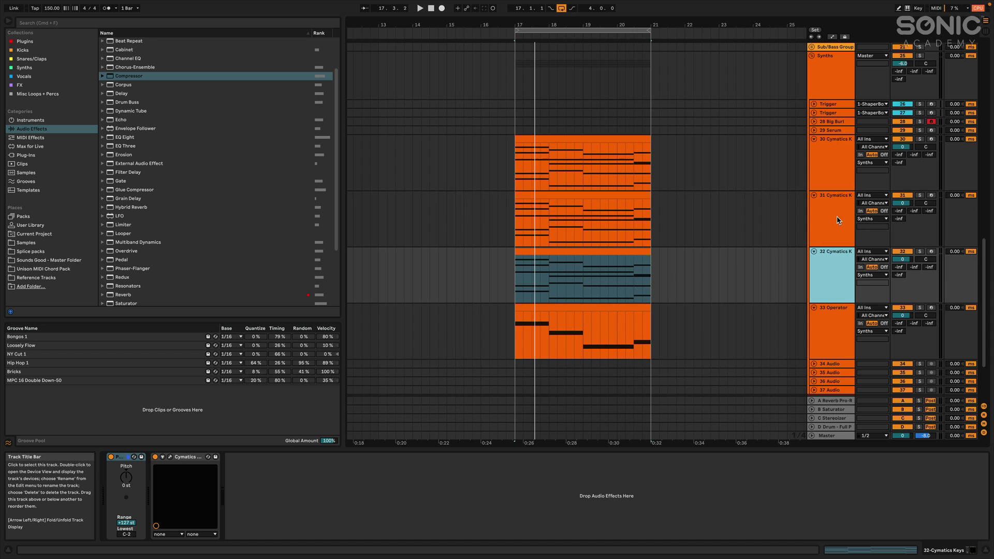
pyautogui.keyDown('shift'); pyautogui.click(836, 216); pyautogui.keyUp('shift')
# Delete the two duplicates and group the Cymatics instrument into an Instrument Rack
pyautogui.press('Delete')
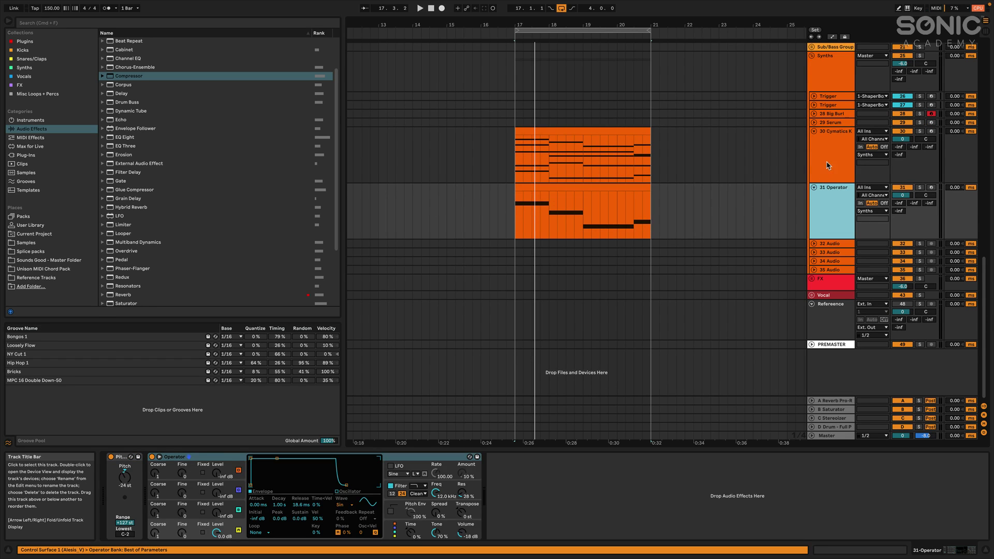
pyautogui.click(828, 162)
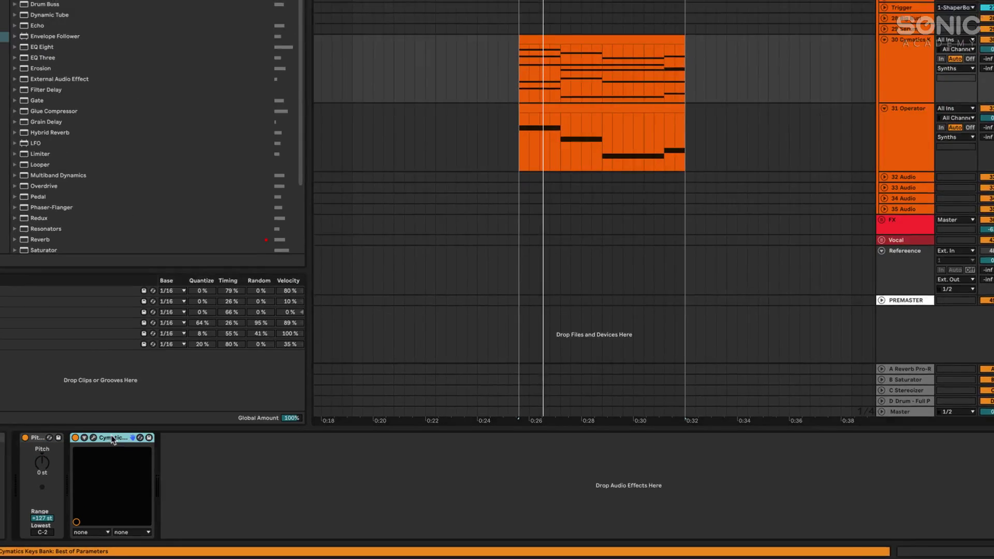
pyautogui.click(181, 457)
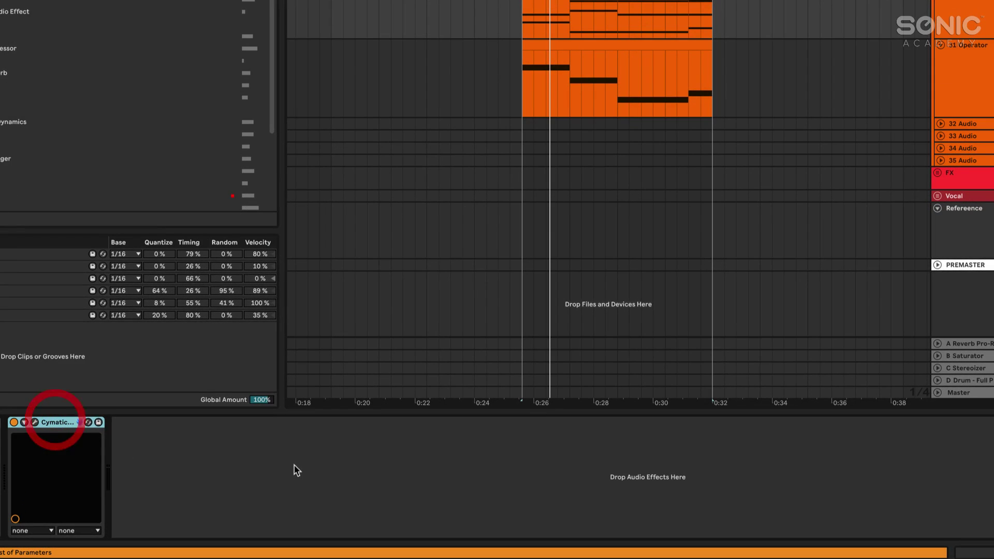
pyautogui.hotkey('ctrl', 'g')
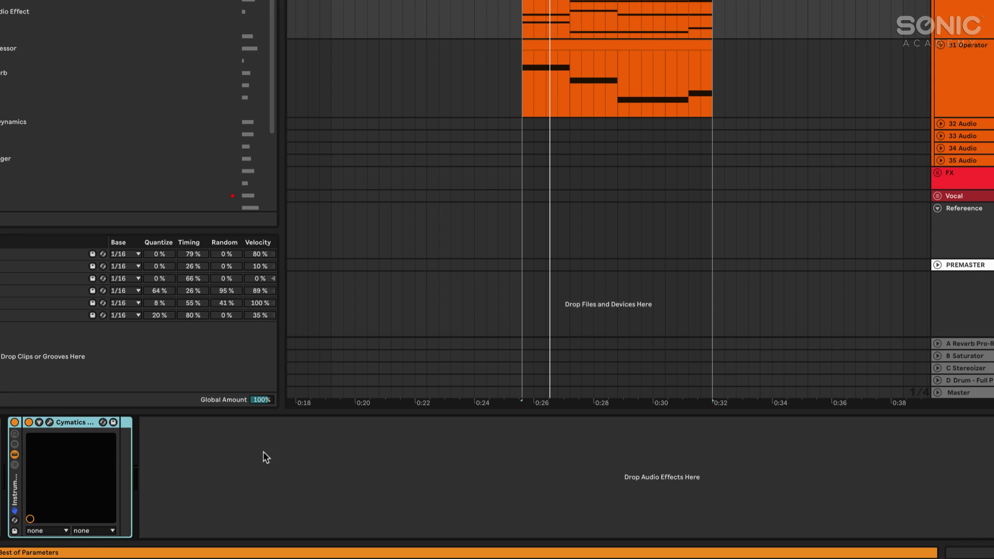
# Show the rack's chain list and add a second Cymatics Keys chain
pyautogui.click(76, 420)
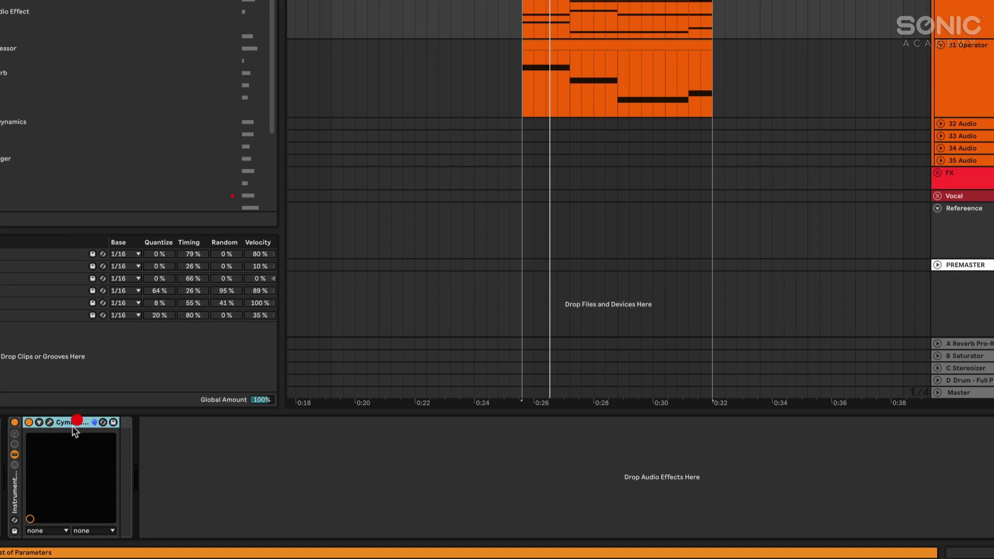
pyautogui.click(15, 465)
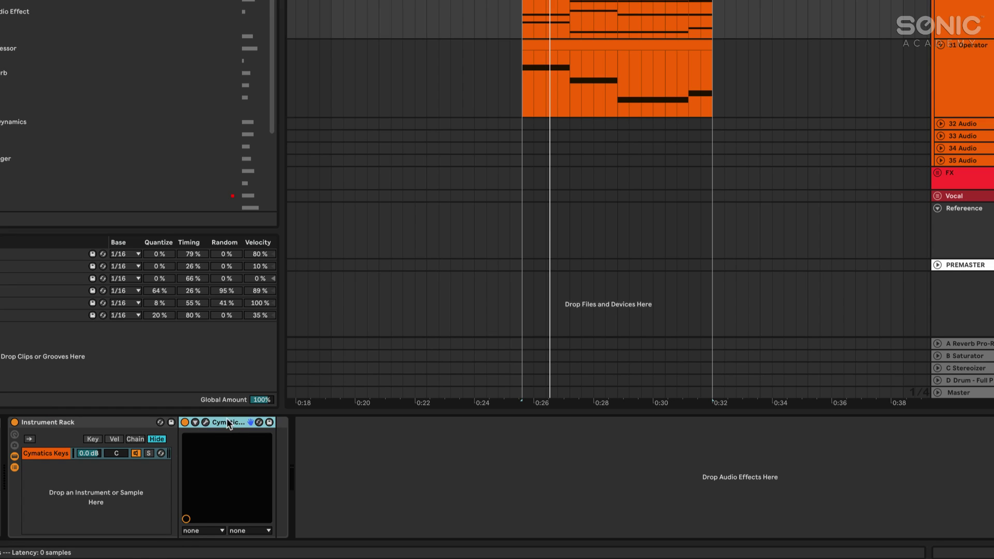
pyautogui.moveTo(215, 426); pyautogui.dragTo(88, 478)
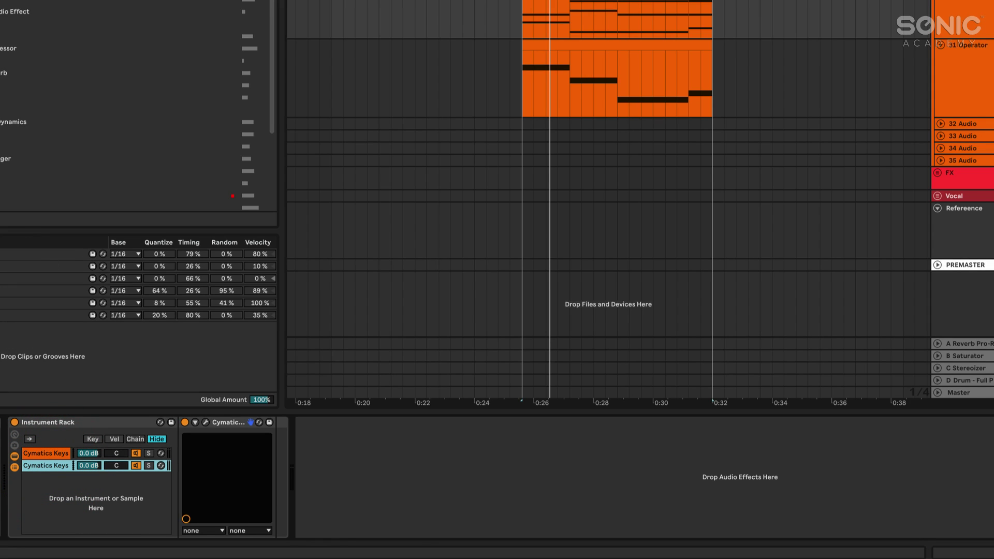
pyautogui.click(1, 24)
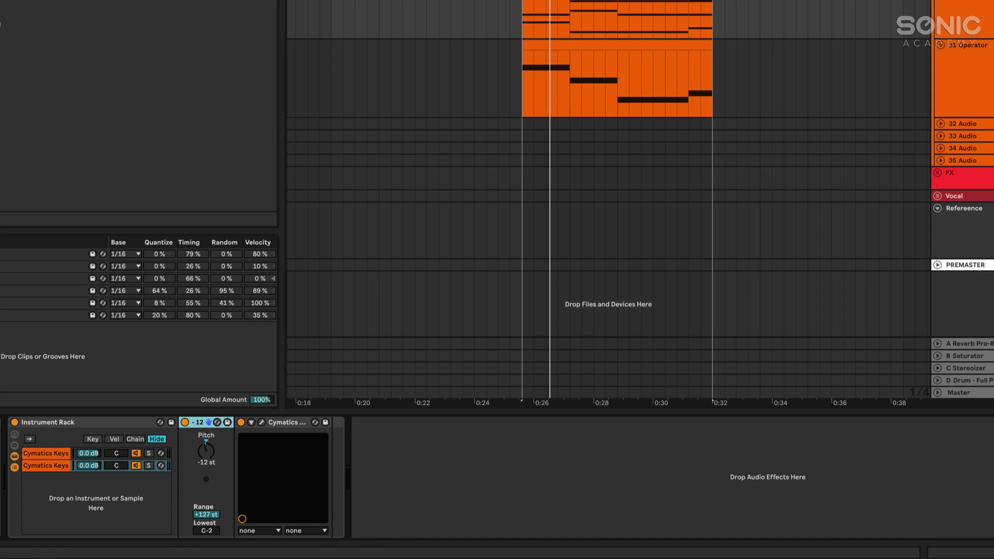
# Insert EQ Eight after Cymatics with a ~600 Hz low cut and 2.40 kHz low-pass
pyautogui.click(0, 24)
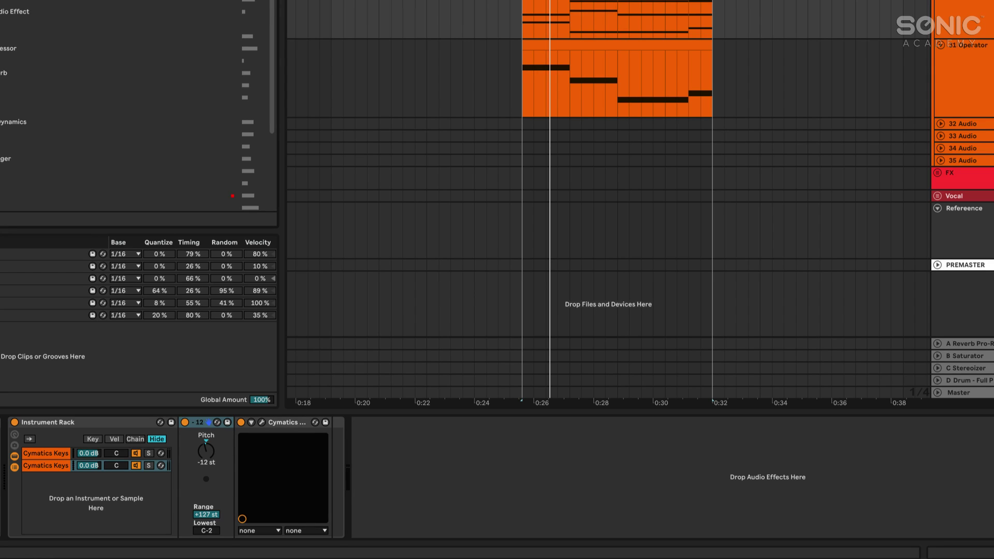
pyautogui.moveTo(3, 8); pyautogui.dragTo(331, 471)
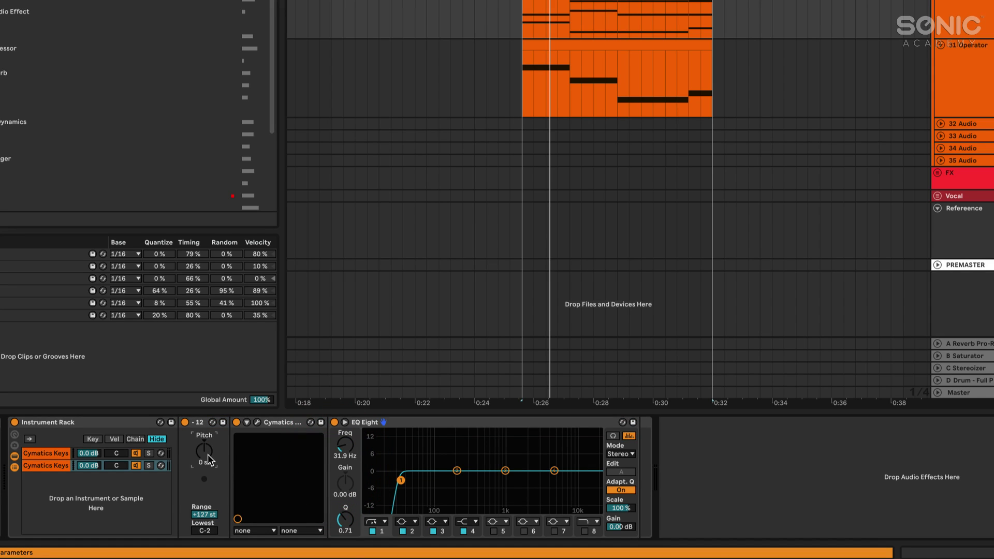
pyautogui.moveTo(400, 480); pyautogui.dragTo(490, 480)
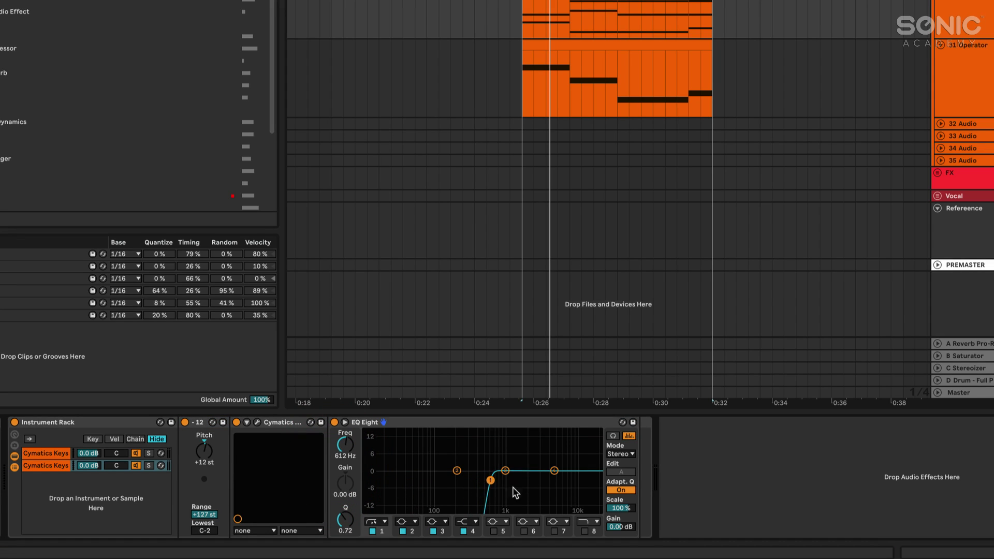
pyautogui.click(586, 531)
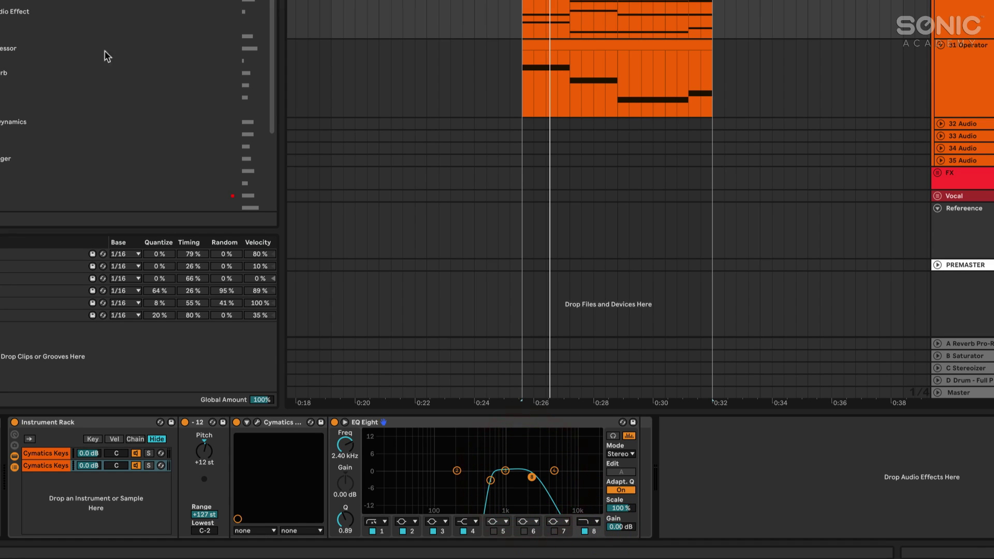
# Add an Echo after the EQ Eight, raise its reverb, and lower the chain to -13.4 dB
pyautogui.moveTo(446, 343); pyautogui.dragTo(815, 414)
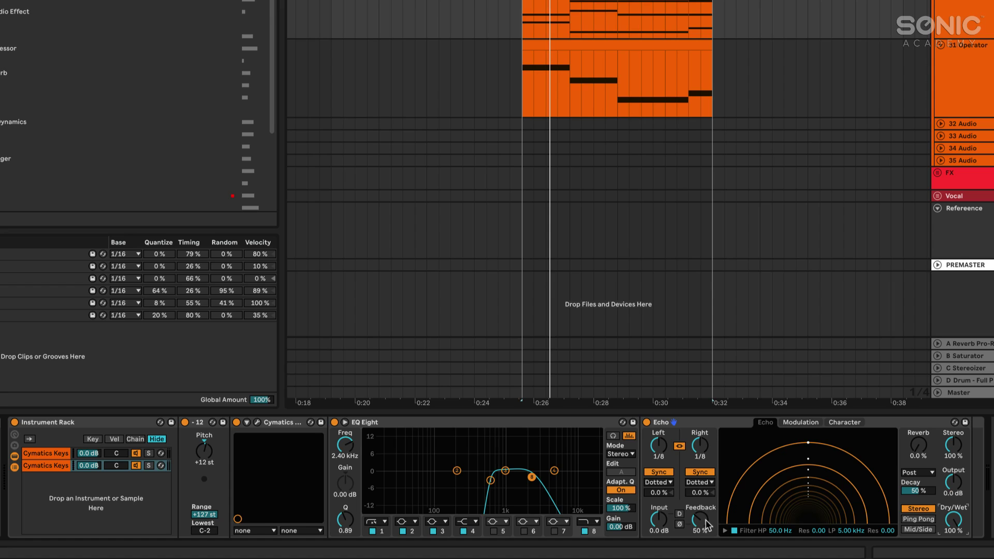
pyautogui.moveTo(933, 454); pyautogui.dragTo(933, 419)
pyautogui.moveTo(88, 465); pyautogui.dragTo(88, 491)
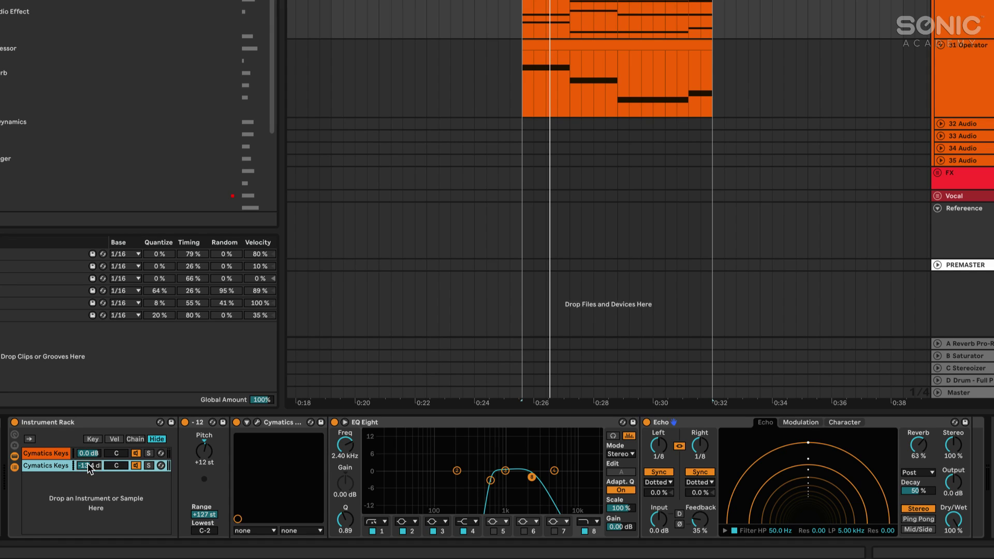
# Play the layered chords and switch the Echo to Ping Pong mode
pyautogui.press('space')
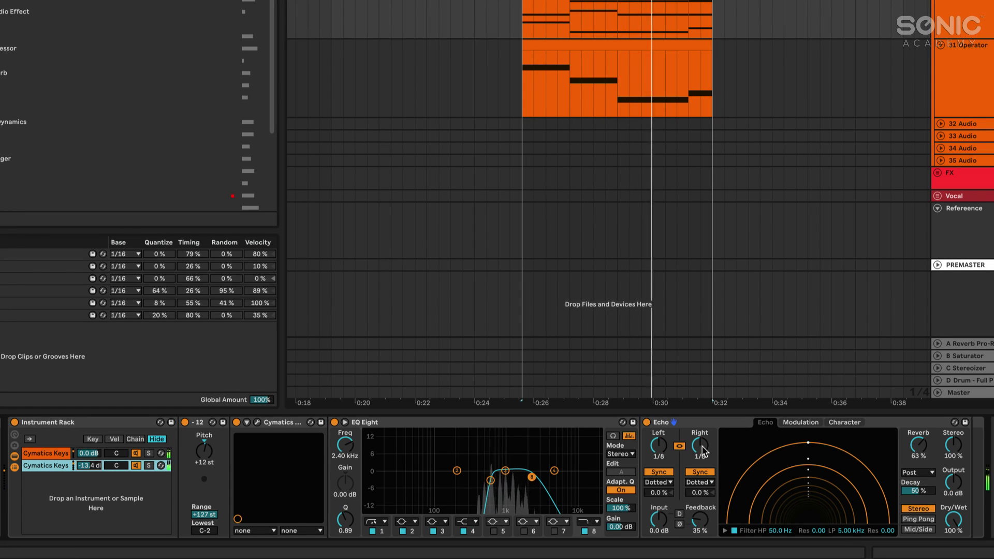
pyautogui.click(918, 519)
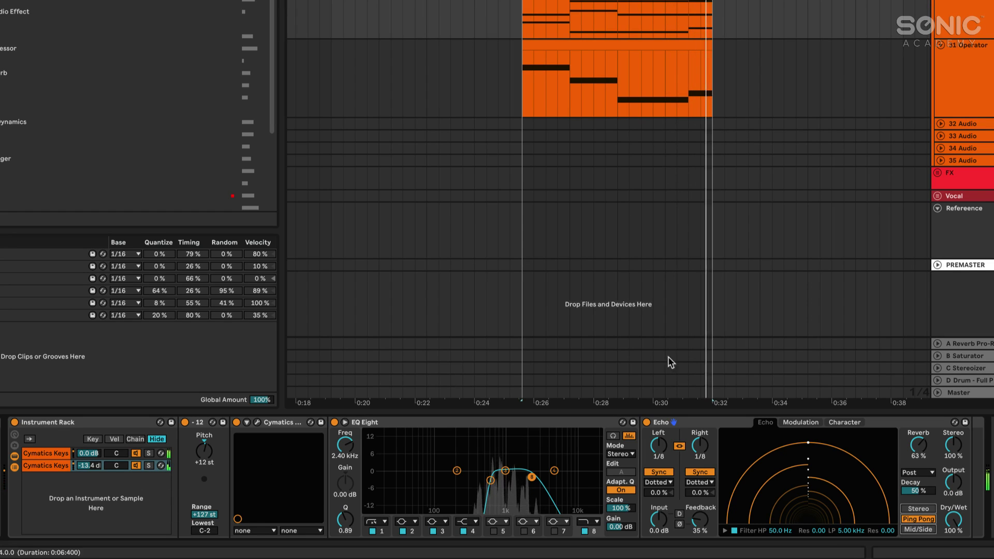
pyautogui.press('space')
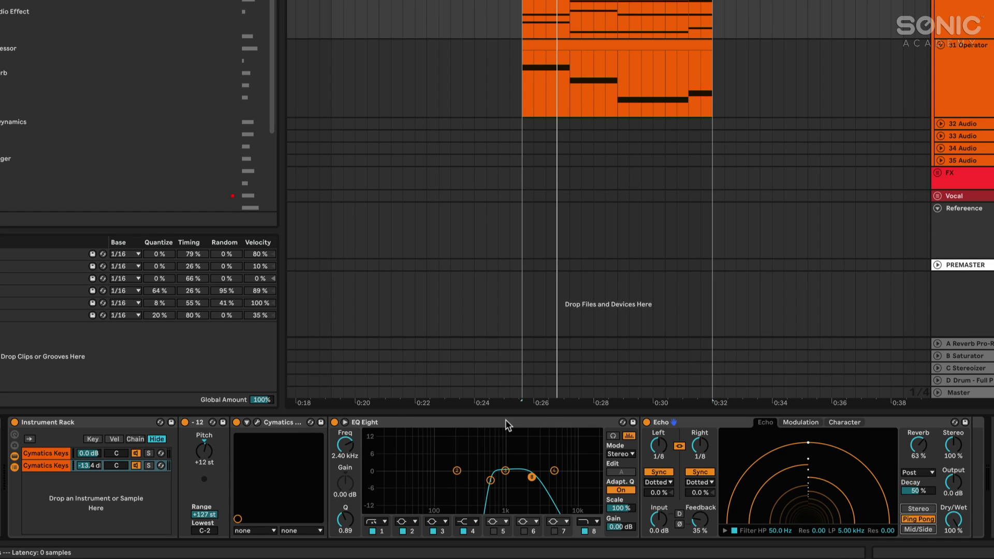
# Compare the dry Cymatics Keys chain with the Pitch, EQ Eight and Echo chain
pyautogui.click(57, 454)
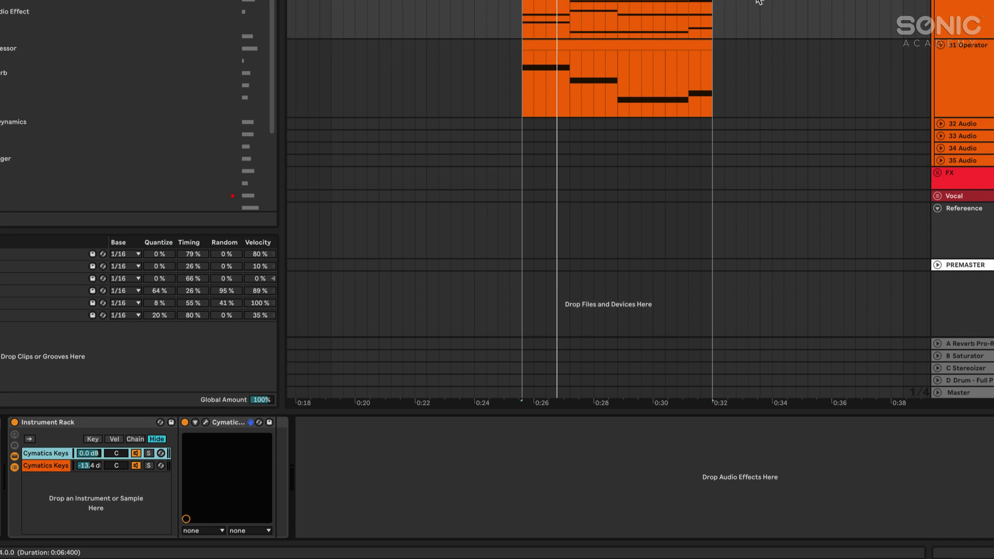
pyautogui.click(52, 466)
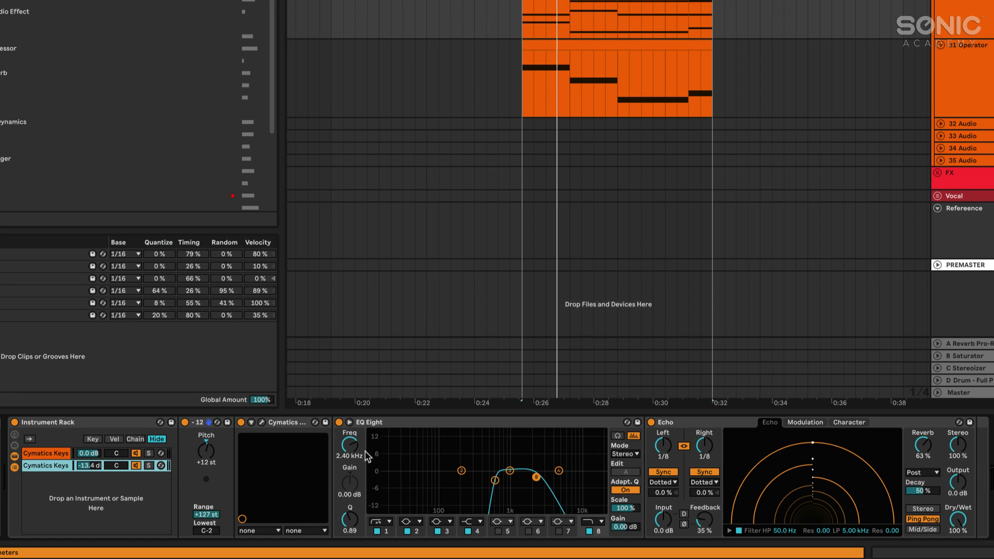
pyautogui.click(55, 454)
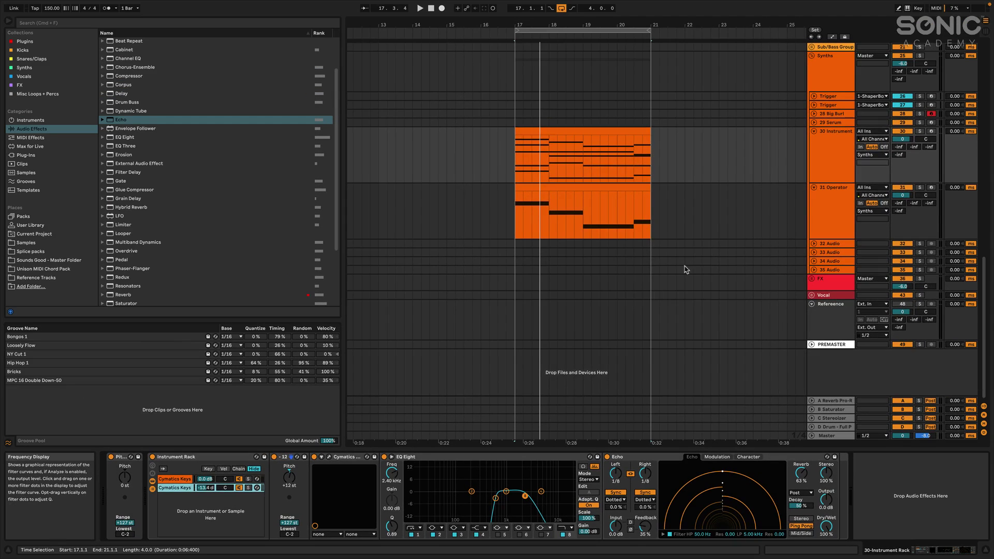
# Select the Perc Loop track and add Glue Compressor followed by Vinyl Distortion
pyautogui.scroll(5, 702, 136)
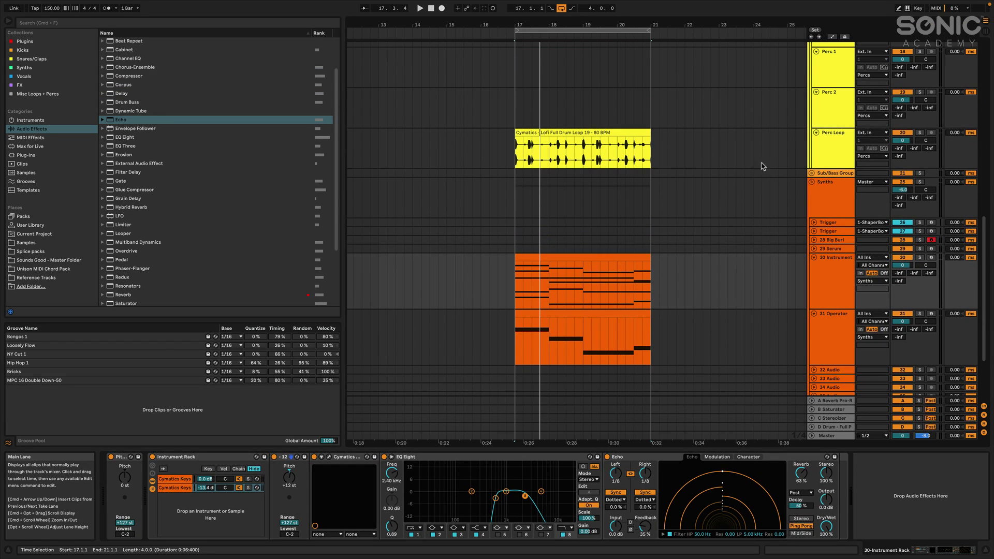
pyautogui.click(825, 149)
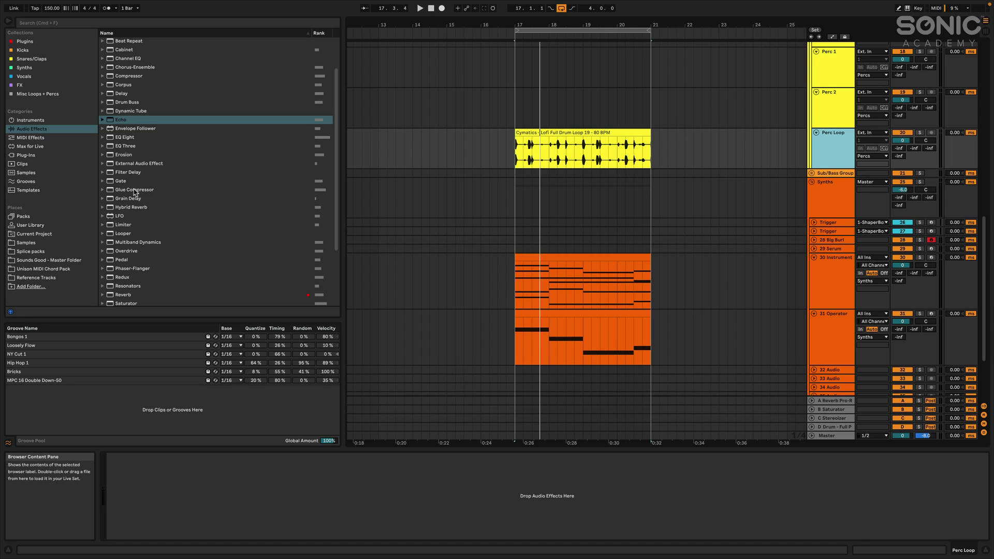
pyautogui.moveTo(133, 190); pyautogui.dragTo(215, 497)
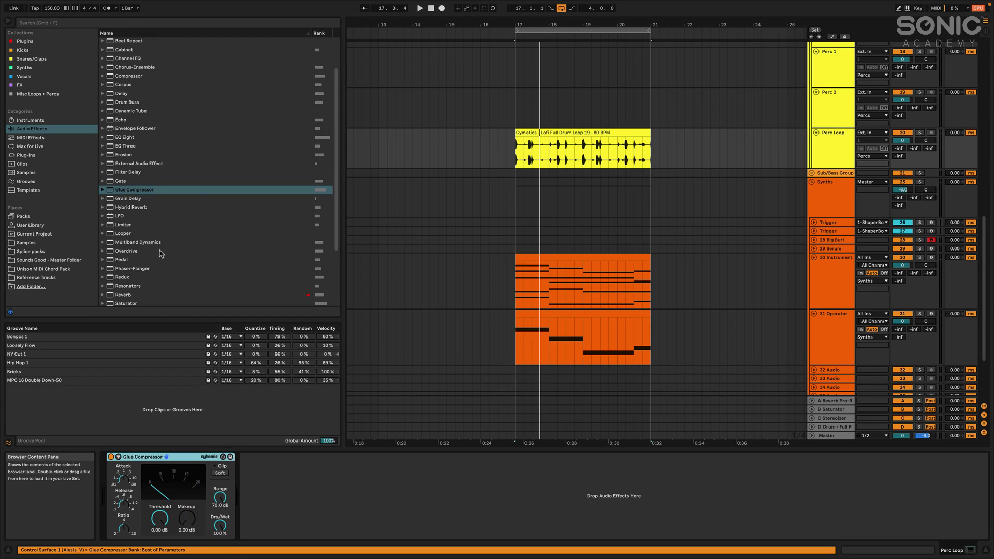
pyautogui.scroll(-3, 145, 257)
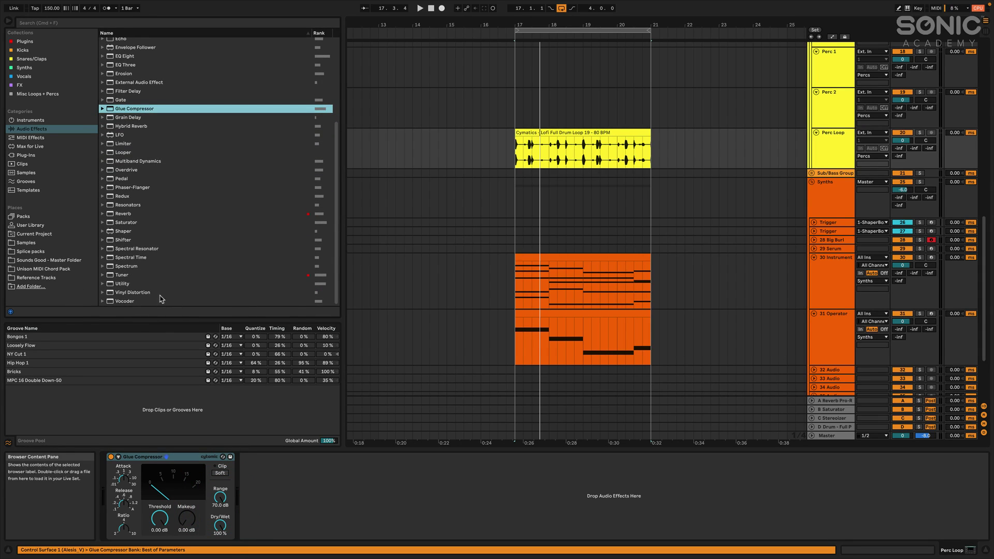
pyautogui.click(143, 293)
pyautogui.moveTo(330, 502); pyautogui.dragTo(326, 500)
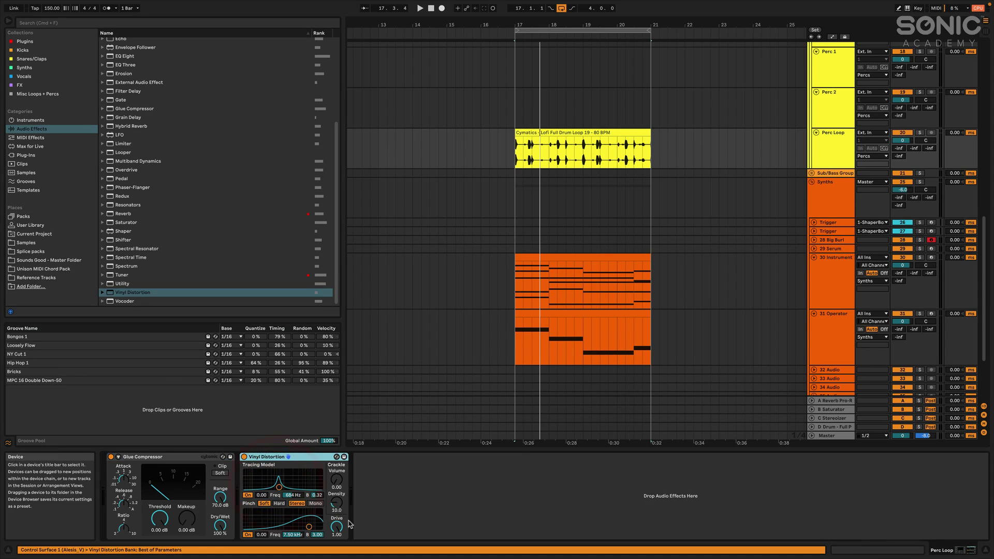
# Roughly lower the Glue Compressor threshold, raise its makeup, and add vinyl crackle
pyautogui.moveTo(160, 518); pyautogui.dragTo(159, 533)
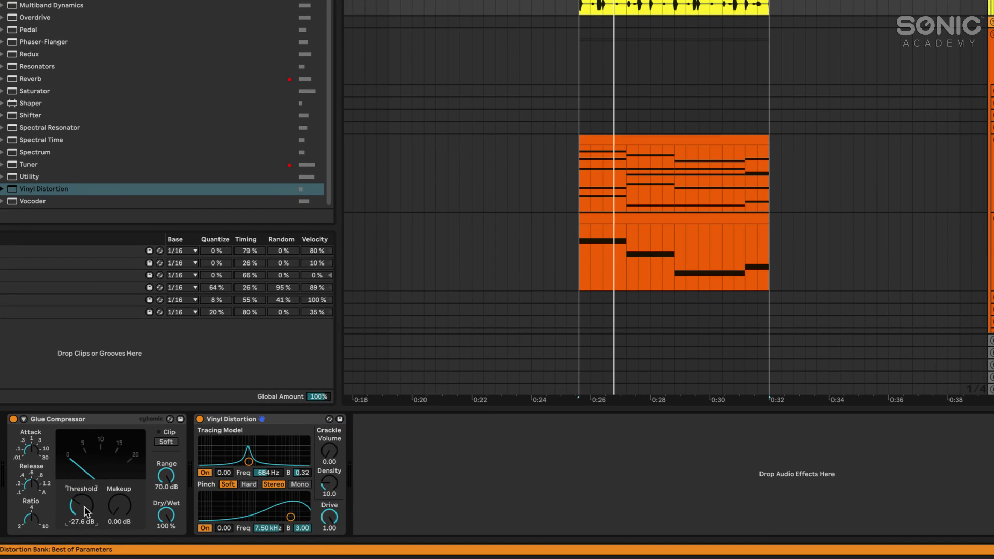
pyautogui.moveTo(89, 510); pyautogui.dragTo(89, 512)
pyautogui.moveTo(119, 506); pyautogui.dragTo(85, 513)
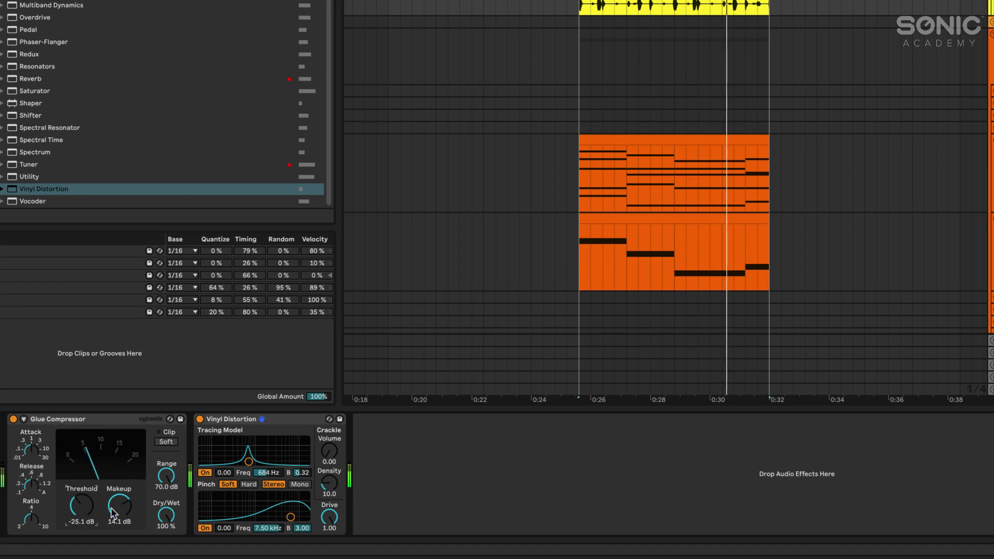
pyautogui.moveTo(326, 460); pyautogui.dragTo(325, 458)
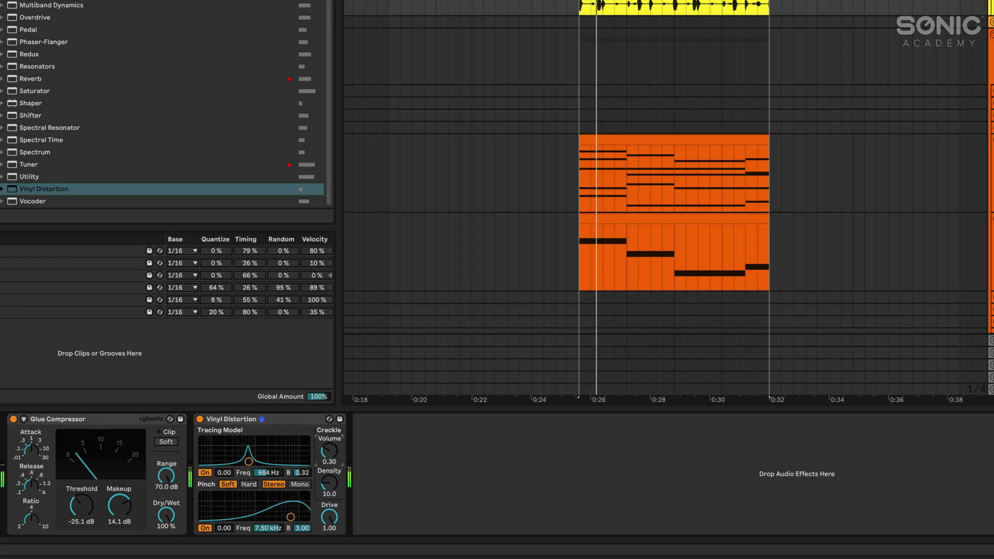
# Set Glue Compressor to -21.0 dB threshold, 9.52 dB makeup with Soft Clip; select both devices
pyautogui.click(107, 420)
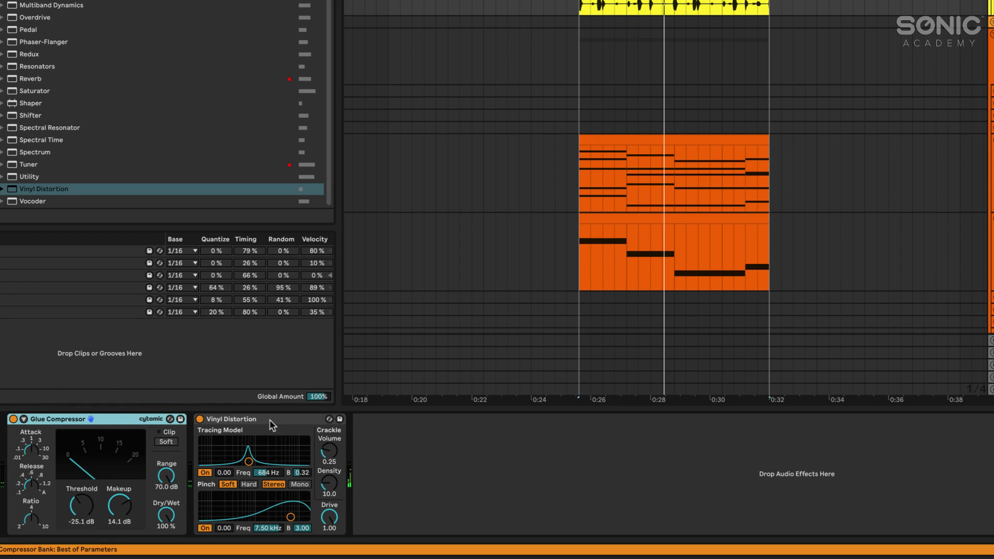
pyautogui.moveTo(57, 488); pyautogui.dragTo(57, 481)
pyautogui.moveTo(119, 505); pyautogui.dragTo(119, 513)
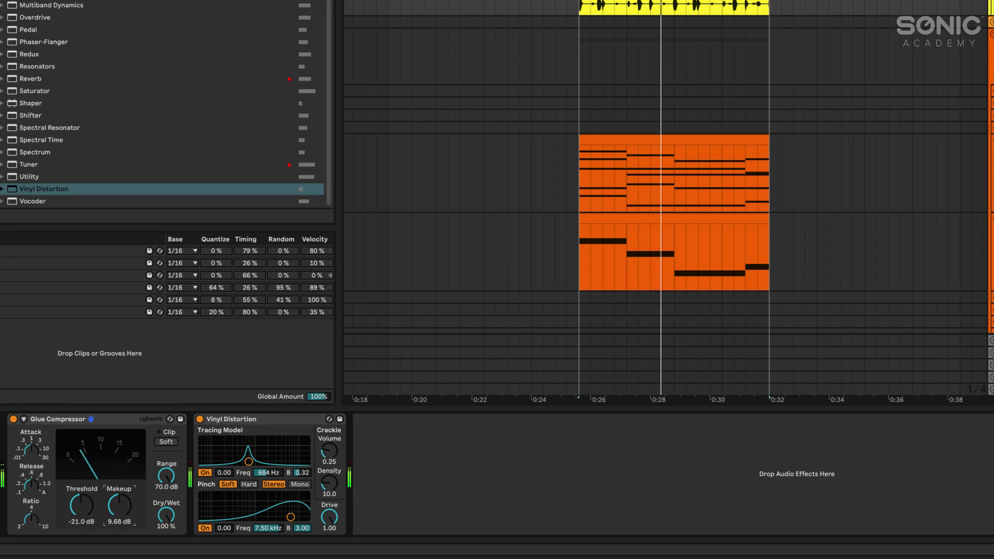
pyautogui.click(175, 441)
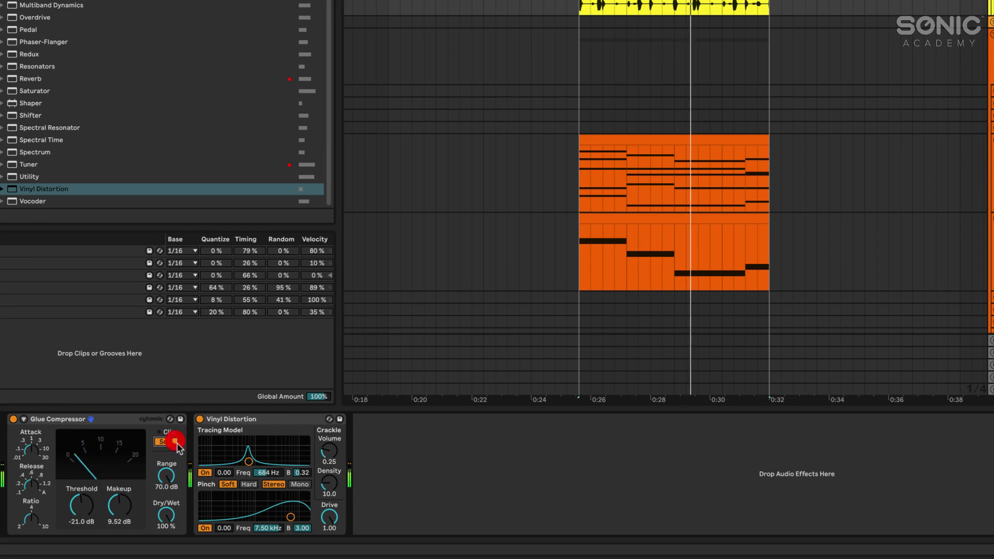
pyautogui.click(274, 419)
pyautogui.click(108, 420)
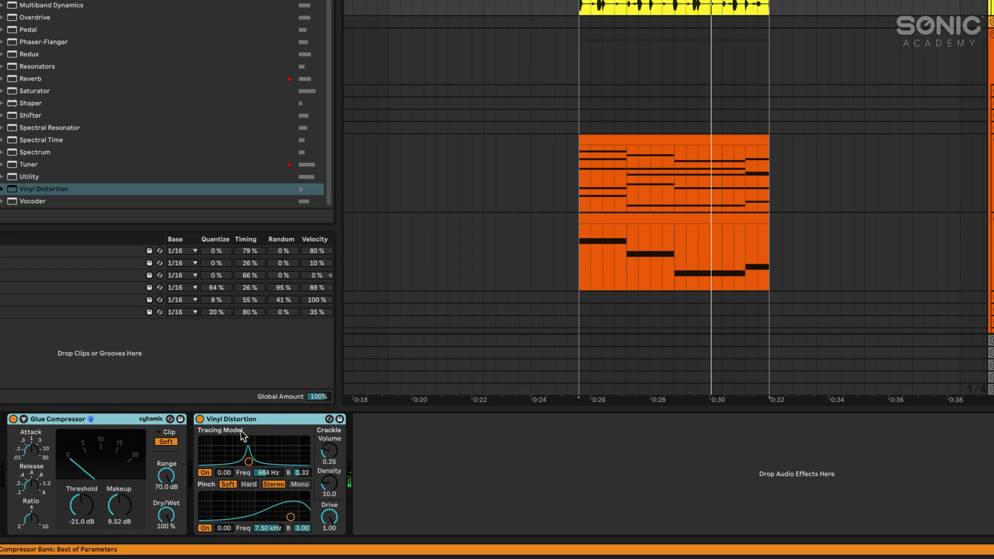
# Group both effects into an Audio Effect Rack, silence the crackle, and add a Utility chain
pyautogui.hotkey('ctrl', 'g')
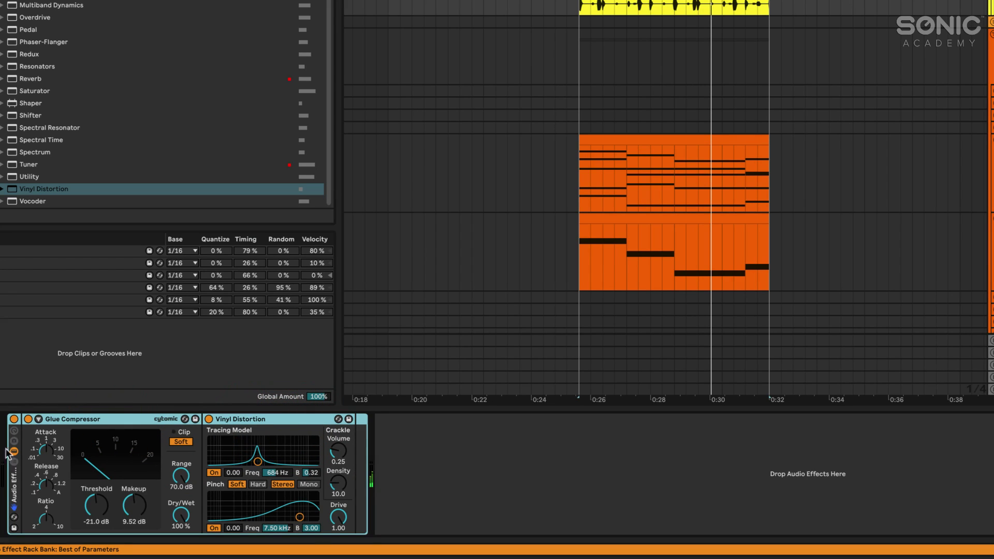
pyautogui.moveTo(337, 451); pyautogui.dragTo(368, 516)
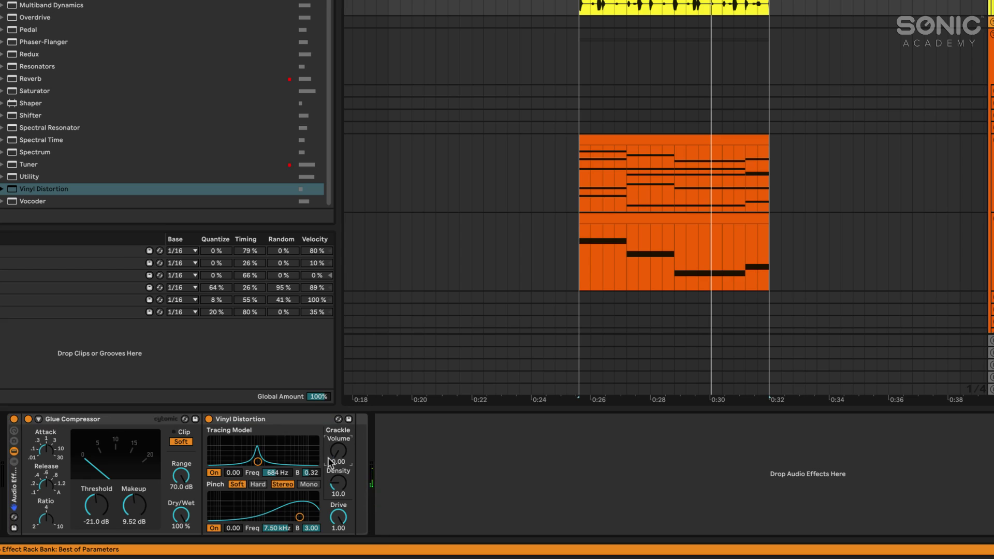
pyautogui.click(15, 463)
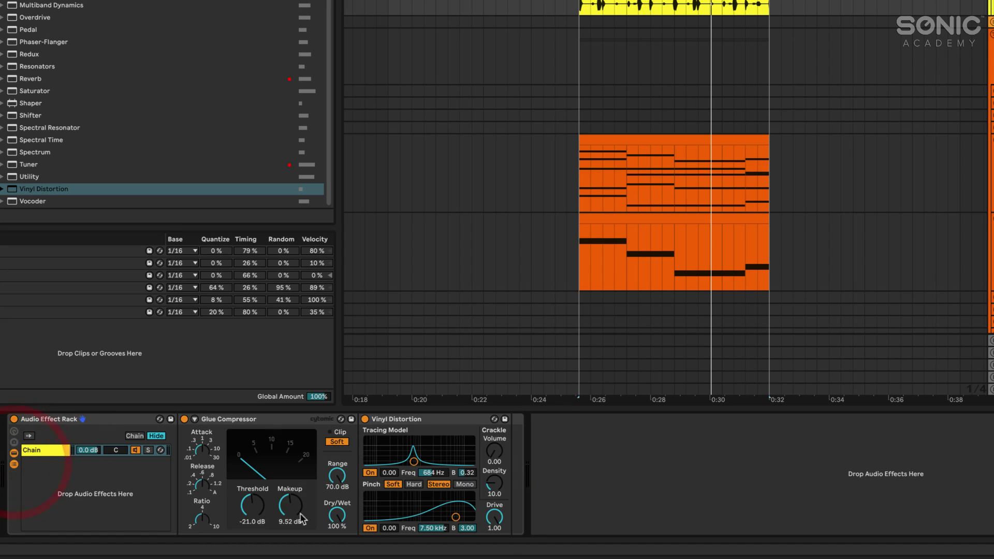
pyautogui.moveTo(35, 179); pyautogui.dragTo(63, 472)
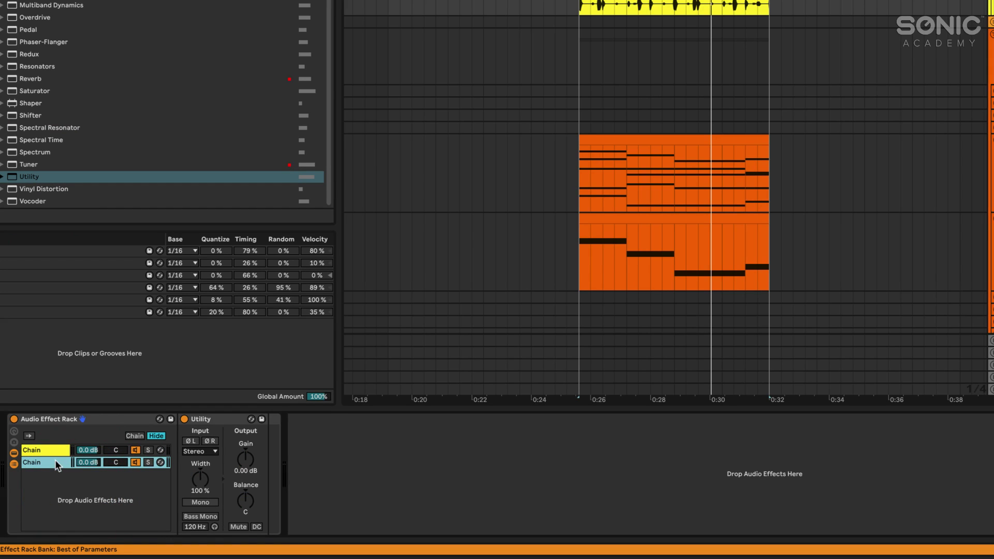
# Compare the two chains during playback, restore some crackle, and lower the processed chain to -5.6 dB
pyautogui.click(52, 449)
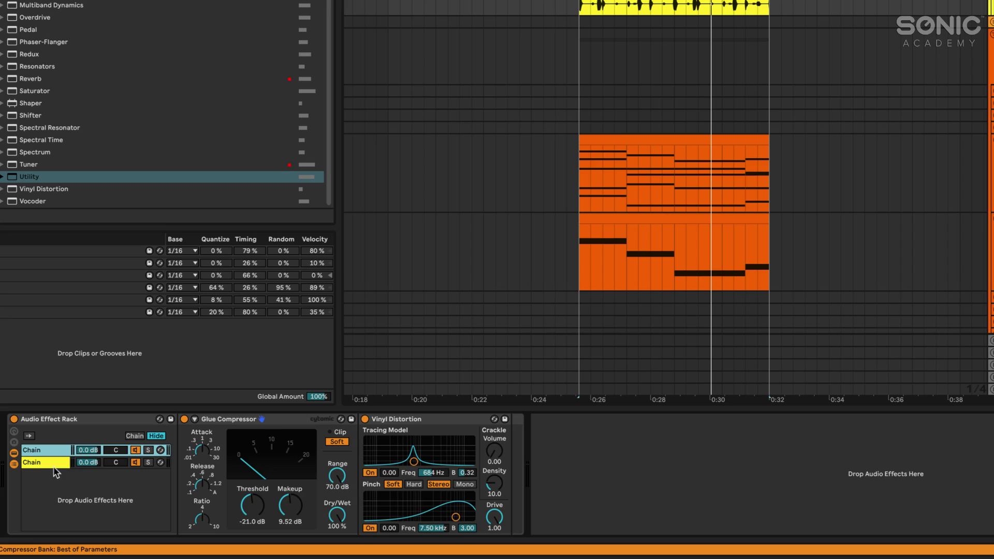
pyautogui.click(54, 465)
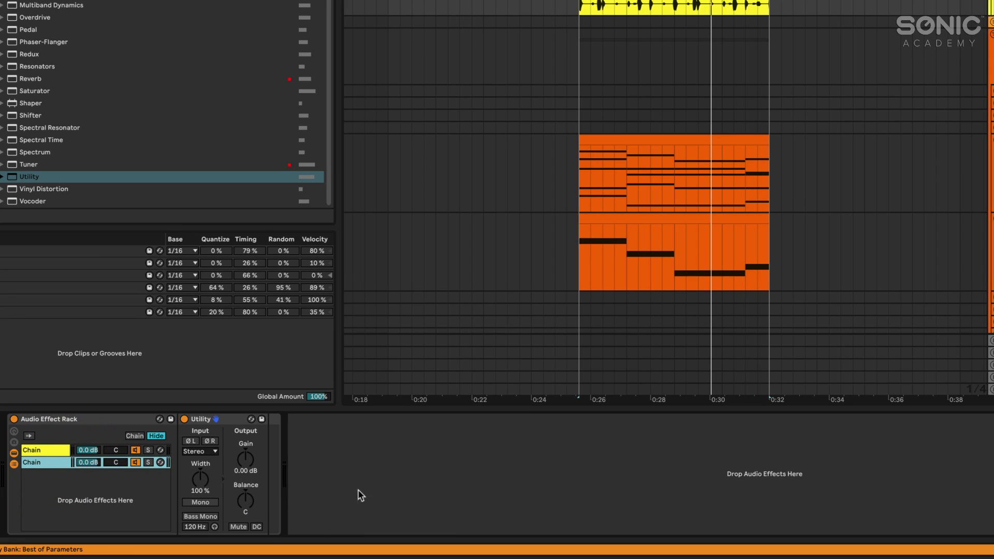
pyautogui.click(89, 451)
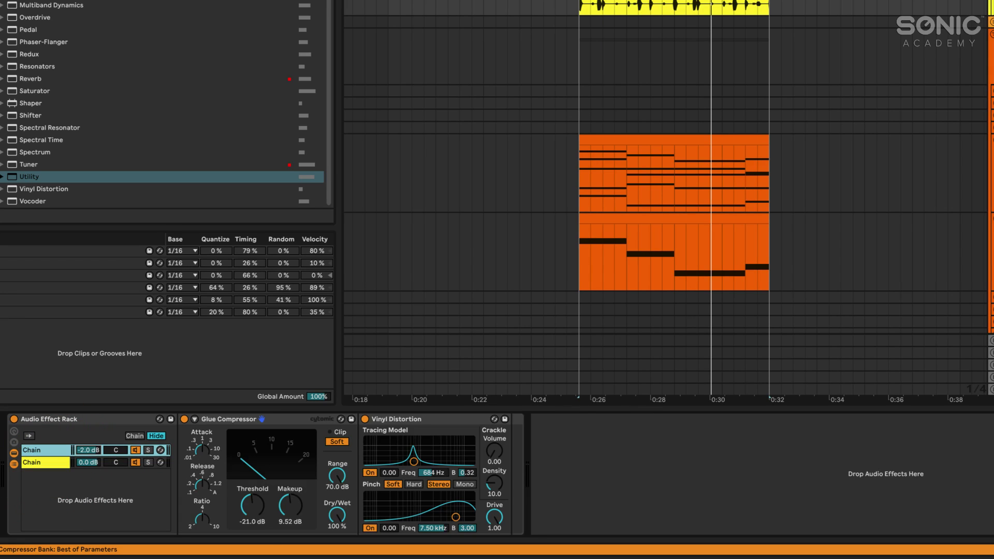
pyautogui.press('space')
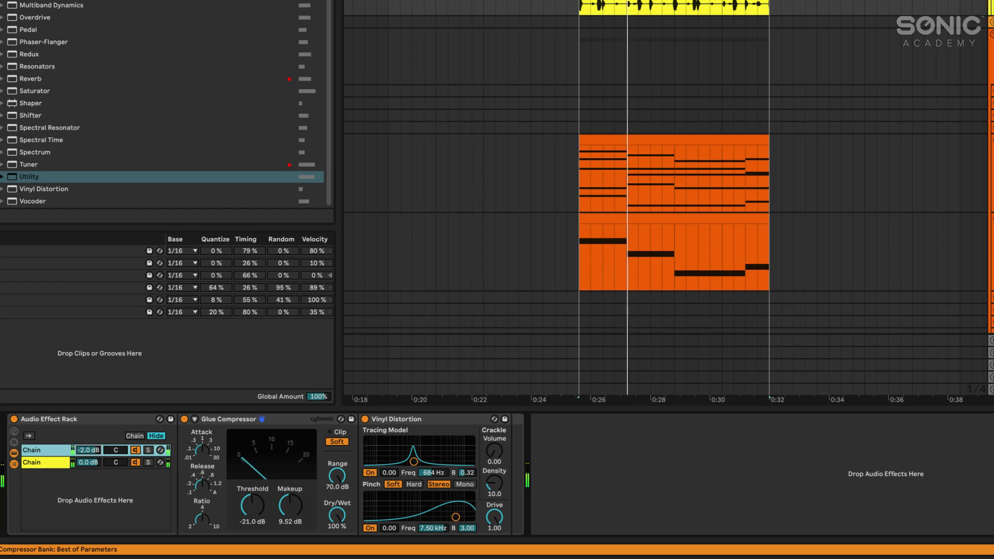
pyautogui.moveTo(494, 451); pyautogui.dragTo(494, 442)
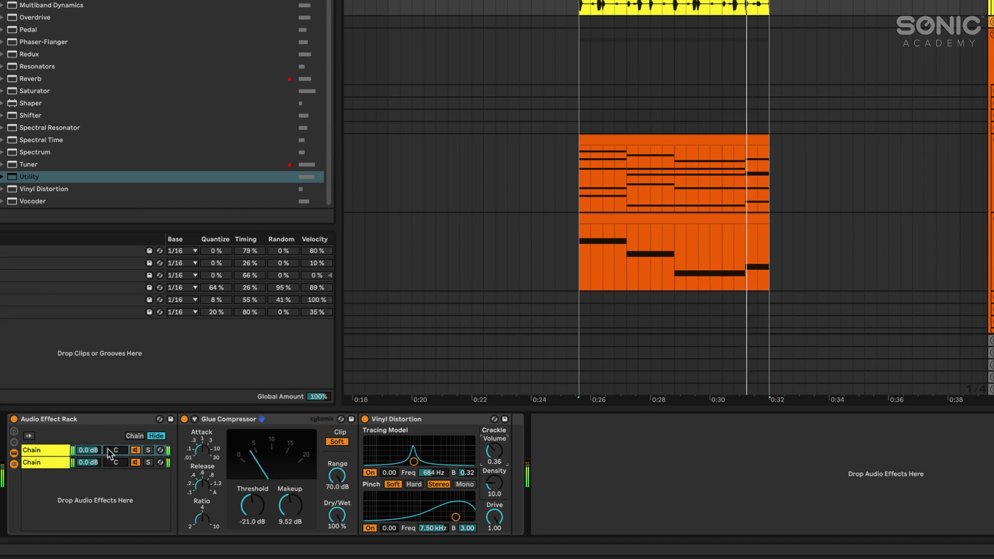
pyautogui.moveTo(89, 450); pyautogui.dragTo(89, 458)
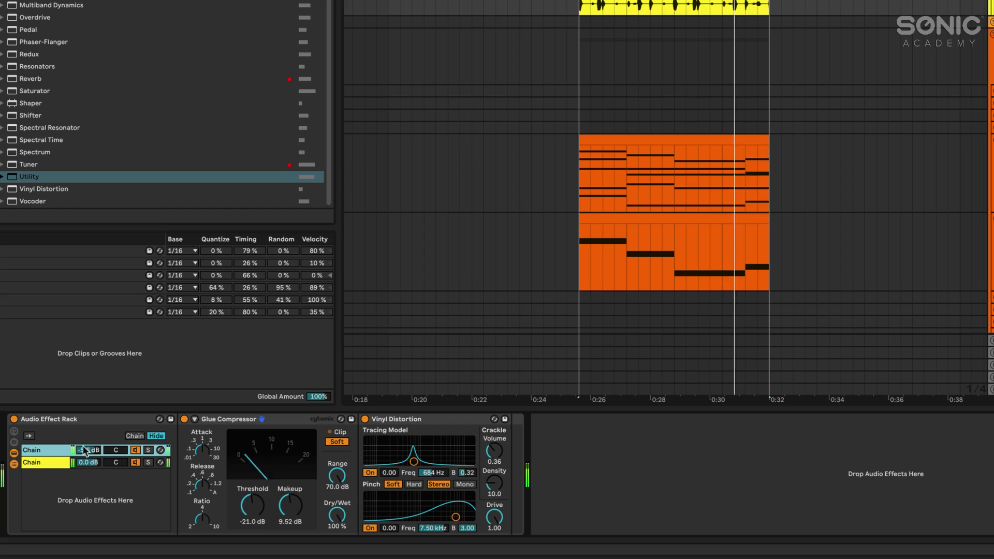
pyautogui.click(89, 416)
pyautogui.click(484, 454)
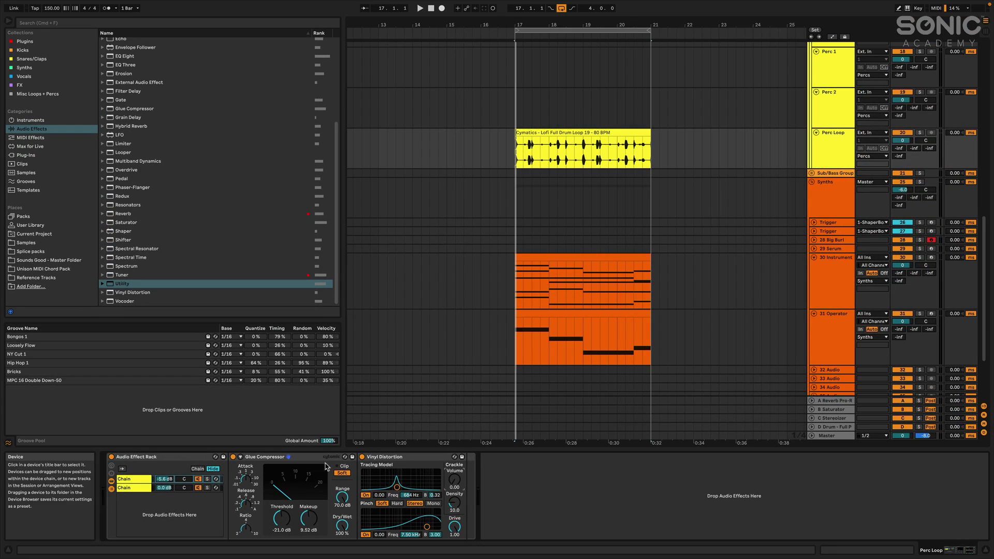
# Scroll down and select the 30 Instrument track to show its rack's EQ Eight and Echo
pyautogui.scroll(-3, 594, 266)
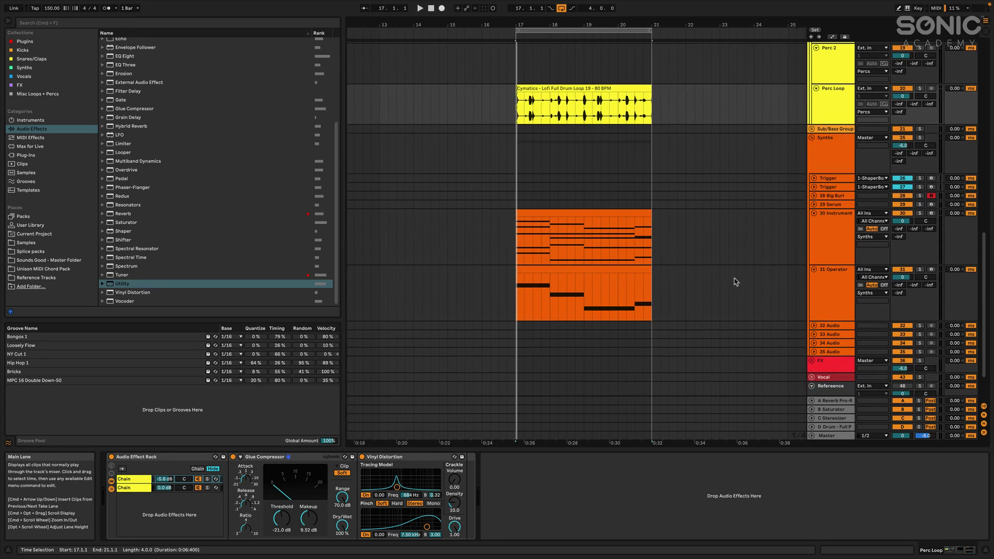
pyautogui.click(813, 270)
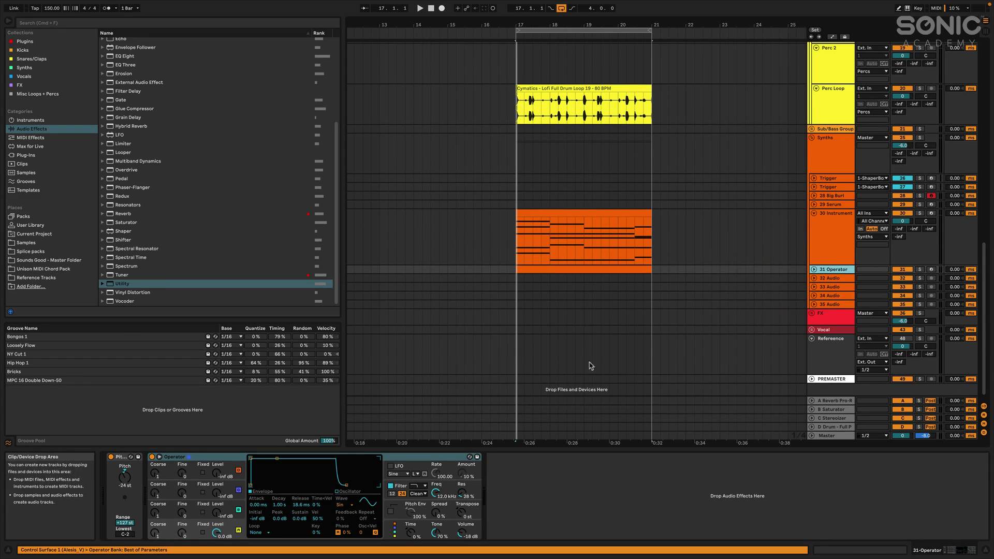
pyautogui.click(833, 237)
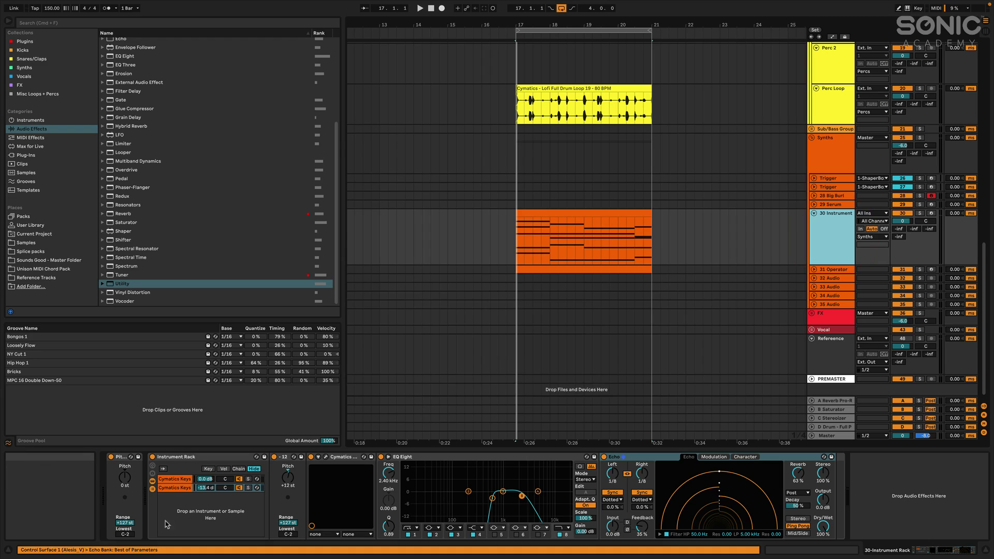